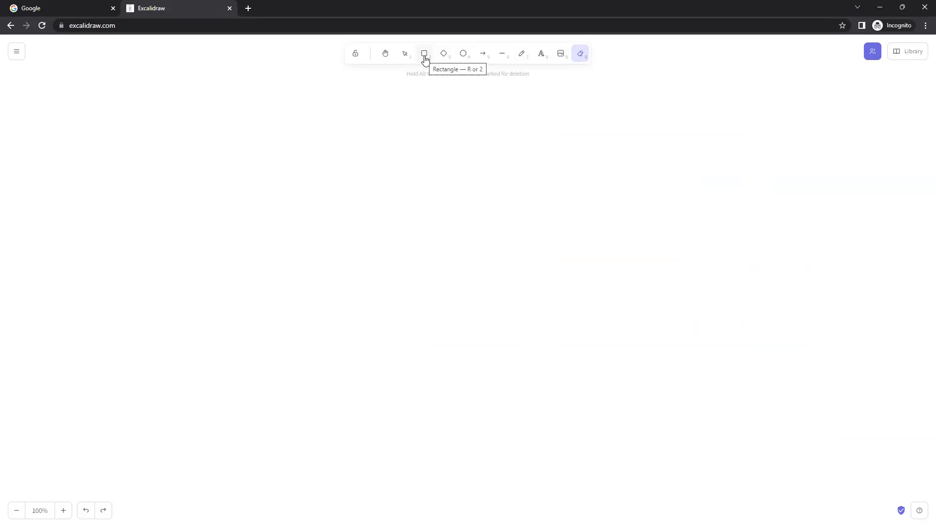
- Draw a tall rounded rectangle on the canvas and write "2*2*2 =8" inside its upper part
click(425, 55)
drag(325, 123, 435, 276)
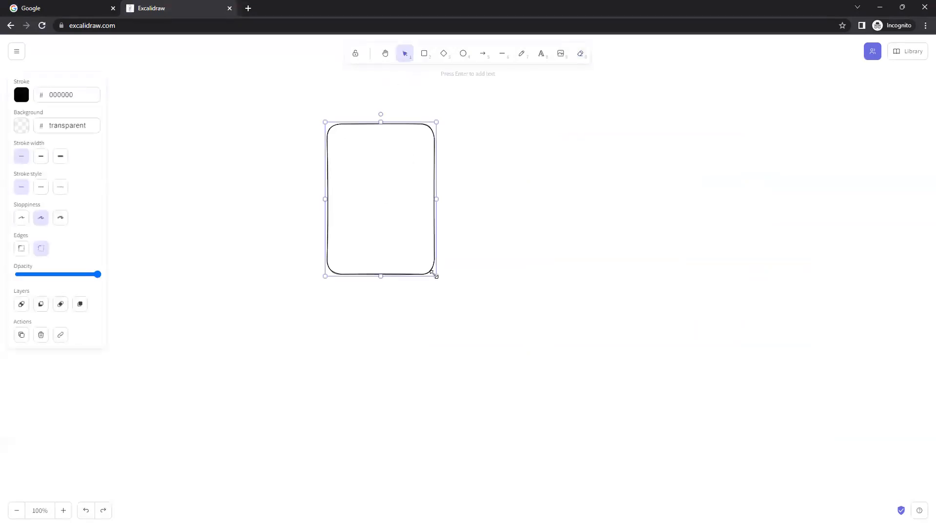
click(542, 53)
click(344, 162)
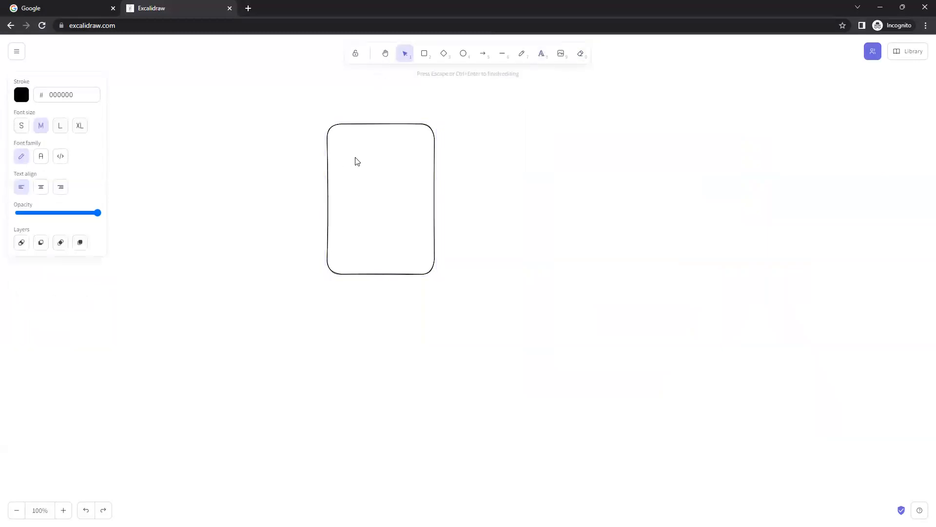
text(2+)
text(2+2)
text(+)
key(BackSpace)
key(BackSpace)
key(BackSpace)
key(BackSpace)
text(2)
text(+2)
text( ==)
text(6)
- Underline 2*2*2 freehand and draw an arrow from the 8 out of the rectangle to the label "expected values"
click(522, 53)
drag(338, 173, 378, 173)
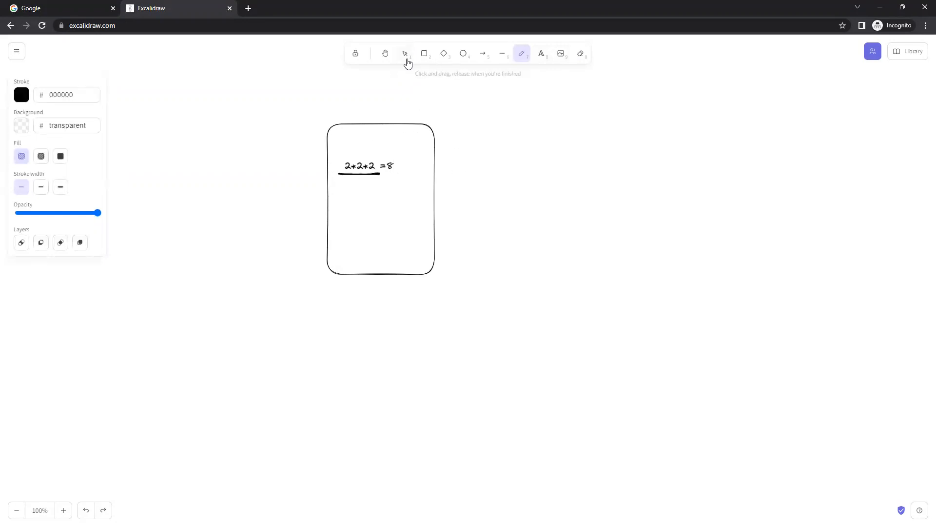
click(486, 59)
drag(397, 165, 473, 145)
click(541, 53)
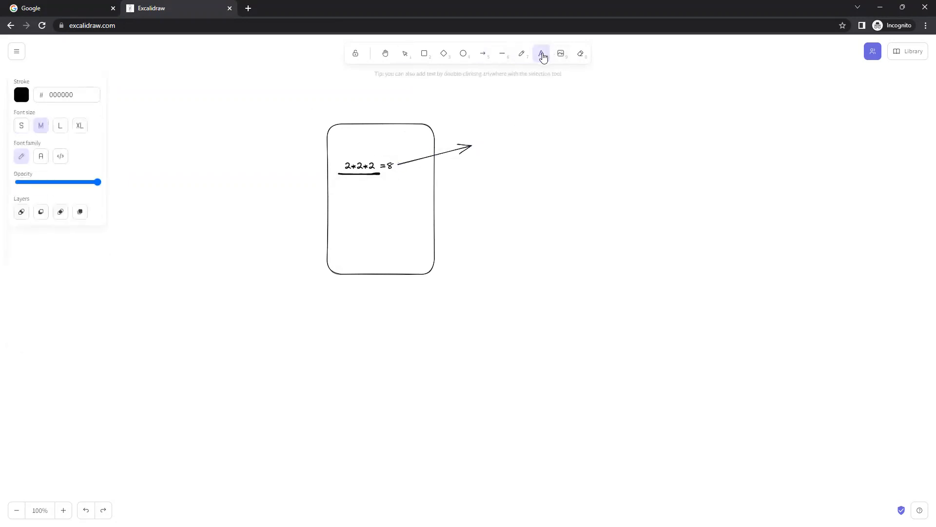
click(479, 140)
text(expr)
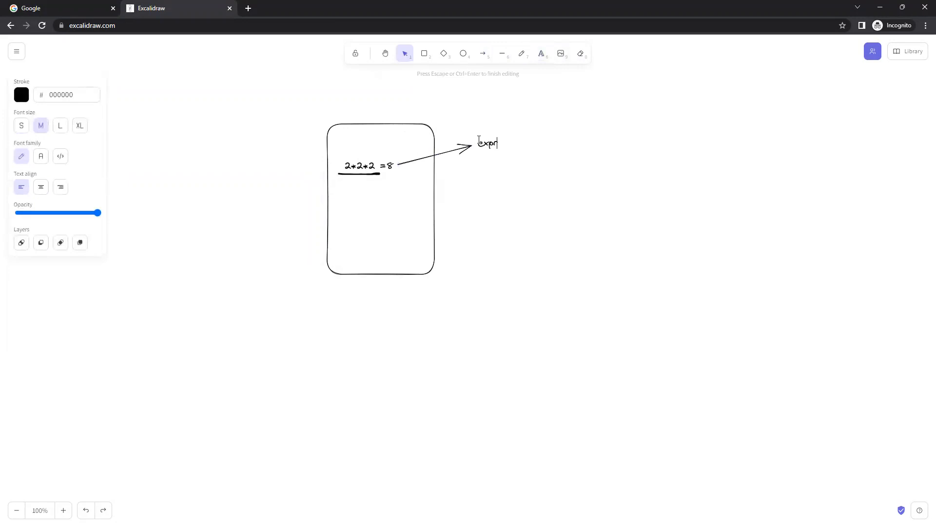
key(BackSpace)
text(ected values)
- Add the label "input values" beside the underlined expression and the label "calculator" at the rectangle's upper edge
click(295, 167)
double_click(295, 167)
text(input values)
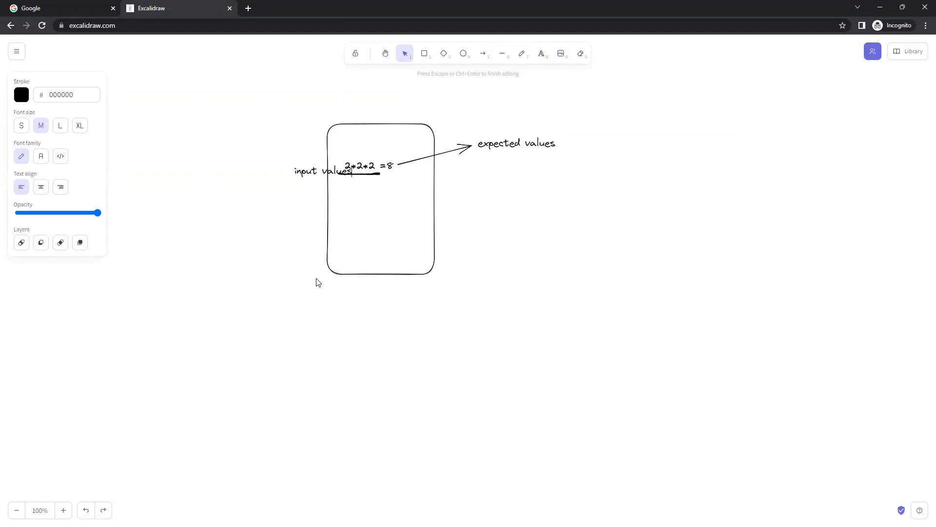
click(368, 116)
double_click(368, 116)
text(calculator)
click(544, 58)
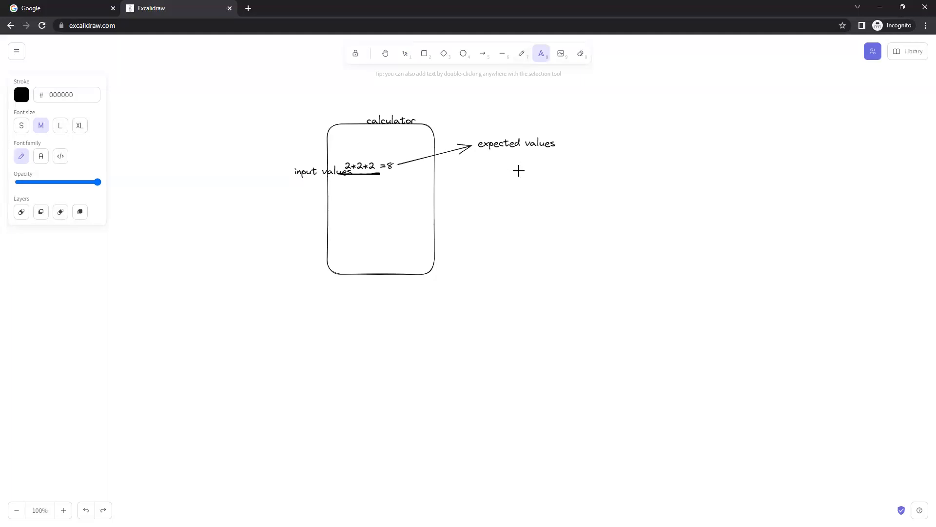
- Draw a smaller rectangle below the "expected values" label and write "login" inside it
click(426, 57)
drag(515, 181, 615, 235)
click(536, 55)
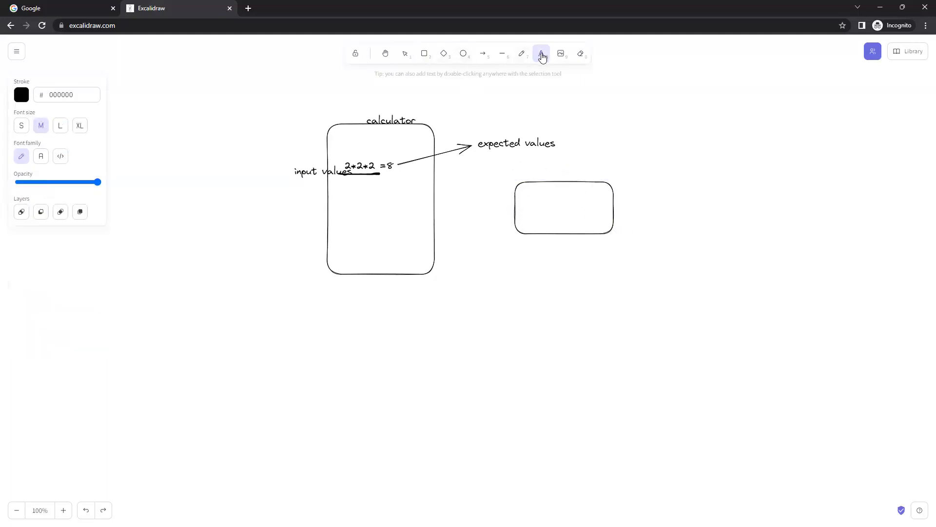
click(534, 204)
text(login)
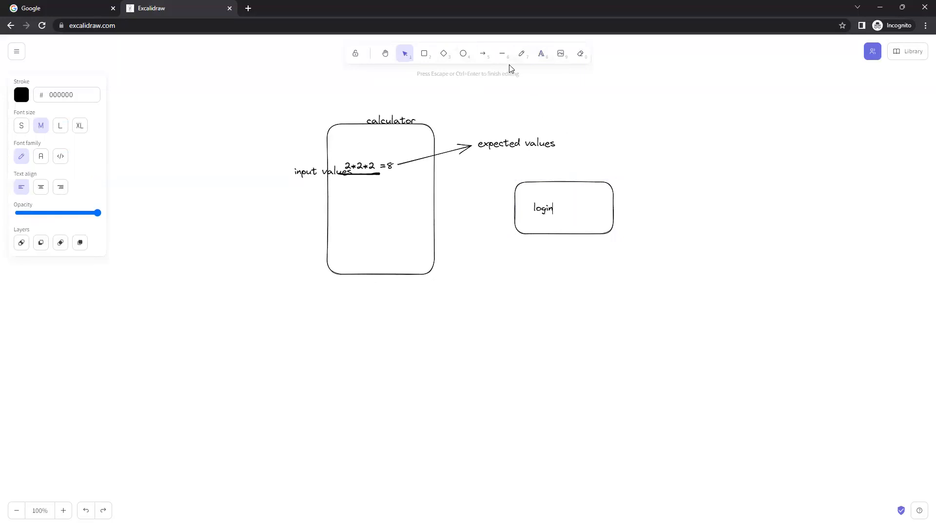
- Draw an arrow outward from the login box and label its end "inbox"
click(483, 53)
drag(617, 200, 660, 198)
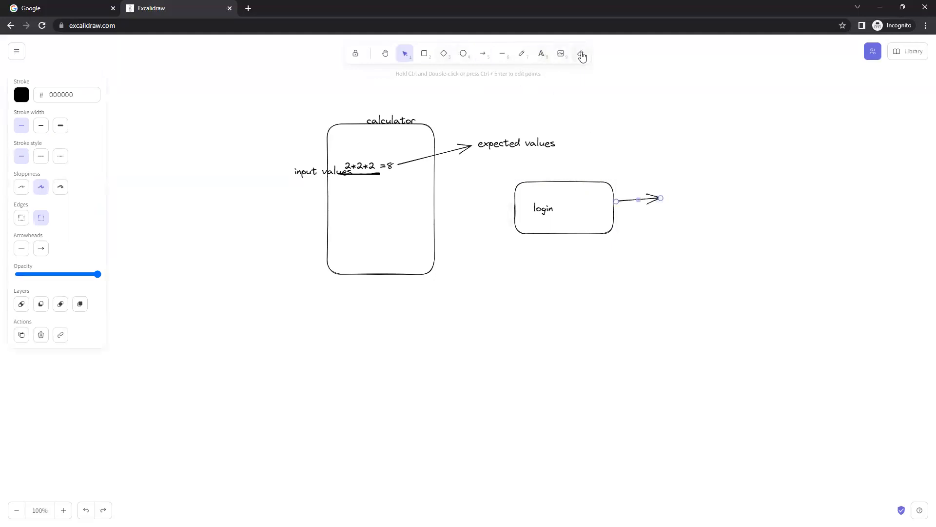
click(541, 54)
click(670, 196)
text(inbox)
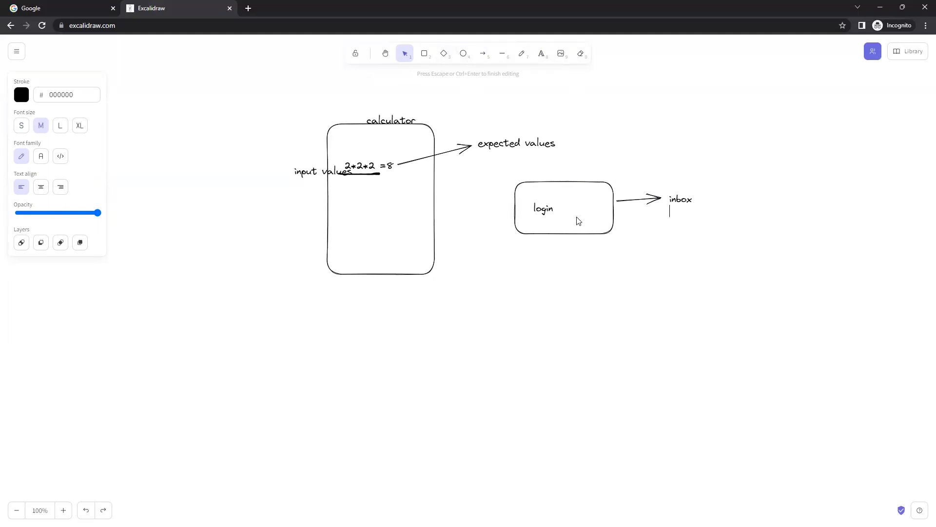
key(Return)
- Draw a tall rectangle below the login box and a horizontal arrow across its upper part
click(424, 55)
mouse_move(483, 268)
mouse_down()
mouse_move(561, 426)
mouse_move(595, 474)
mouse_up()
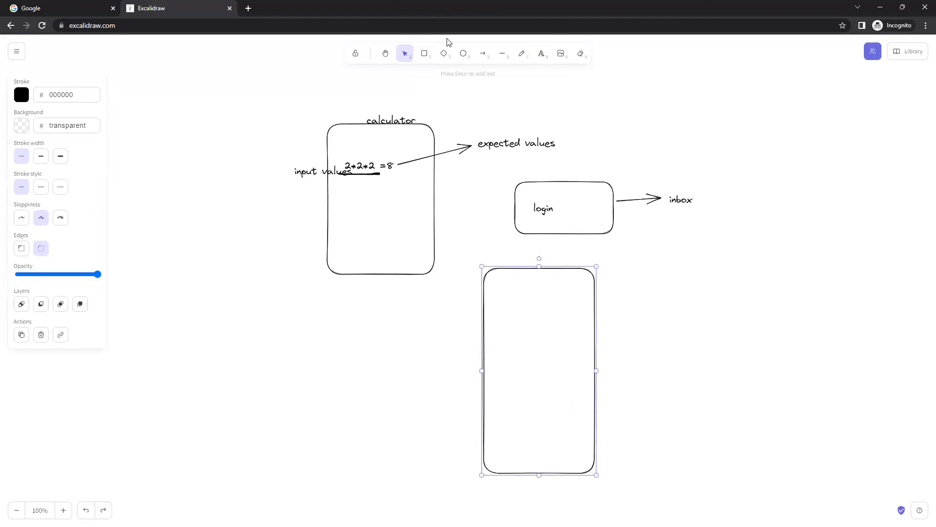
click(486, 56)
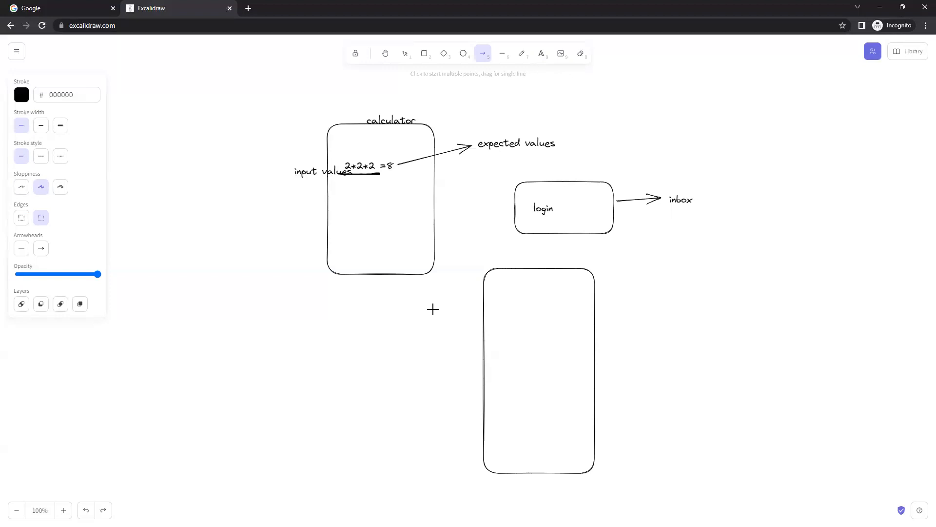
drag(483, 300, 596, 299)
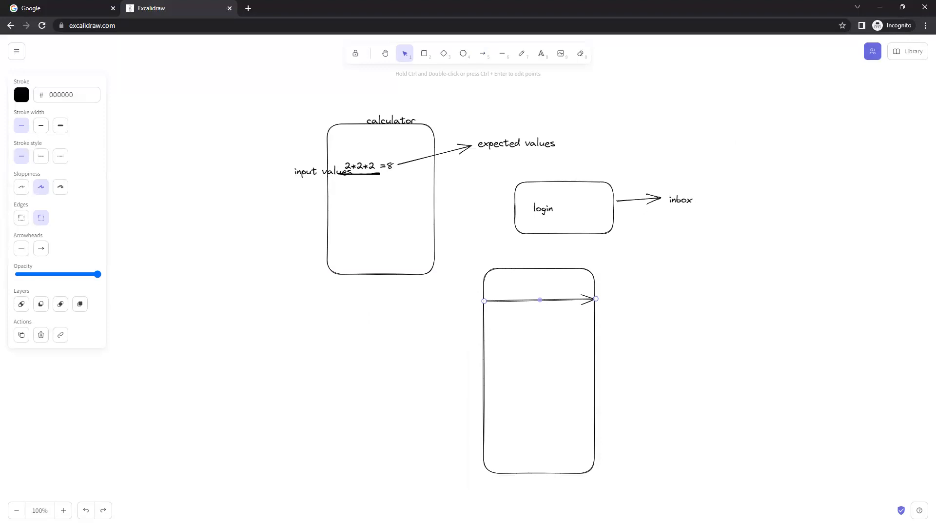
- Switch to the Excel test-case workbook and examine the column headings in the header row of the Login Page Gmail sheet
key(alt+Tab)
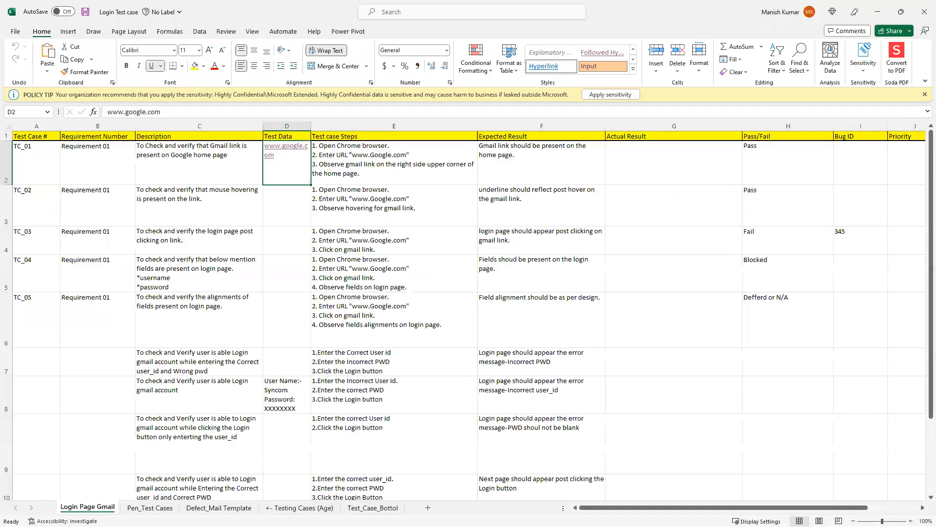
click(106, 163)
drag(27, 137, 175, 136)
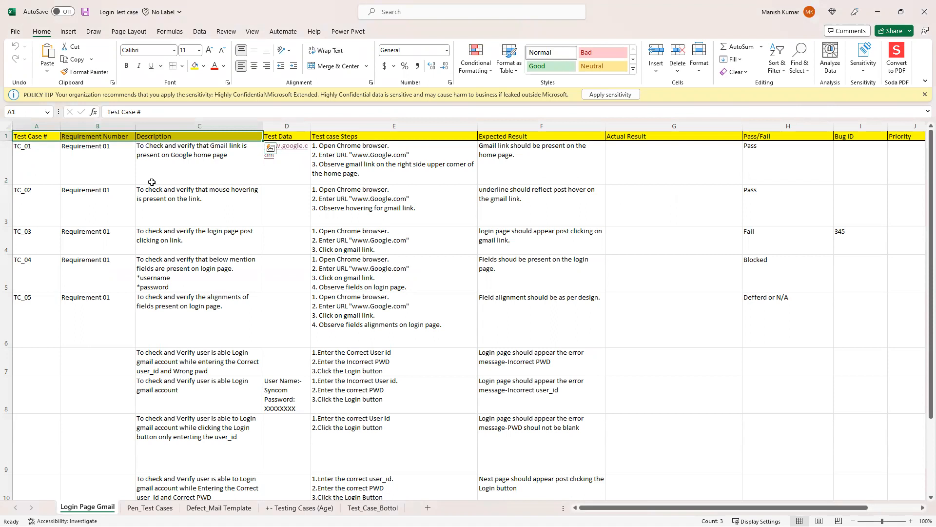
click(244, 152)
drag(28, 138, 897, 125)
click(35, 136)
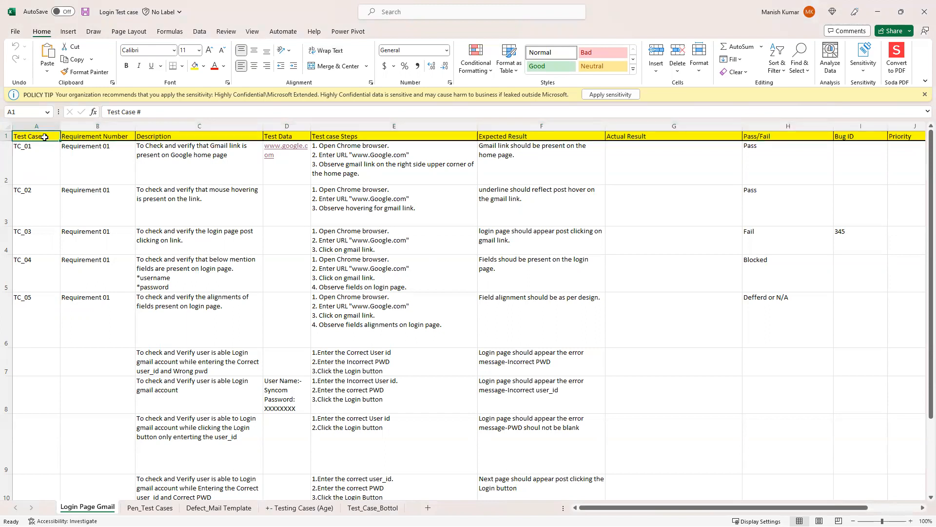
- Examine the Test Case #, Requirement Number and Description entries for TC_01 to TC_05
drag(39, 155, 50, 324)
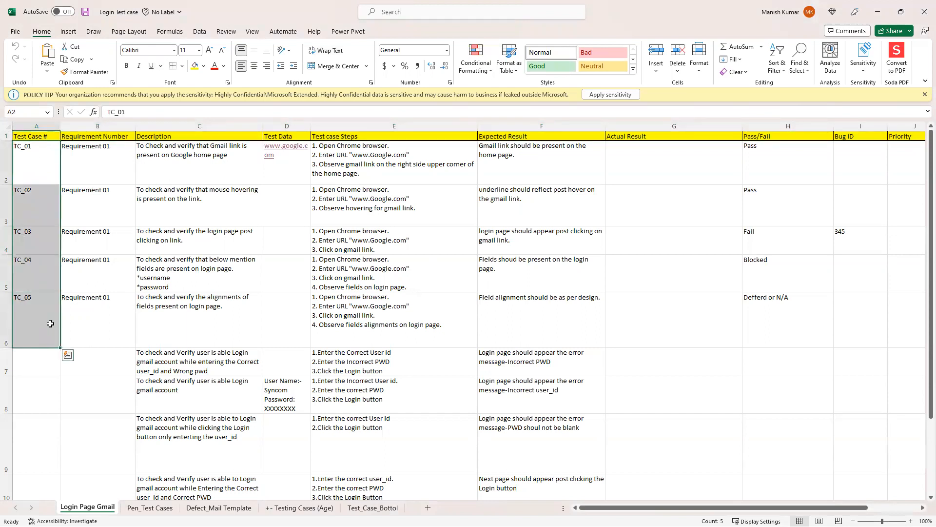
drag(91, 163, 108, 320)
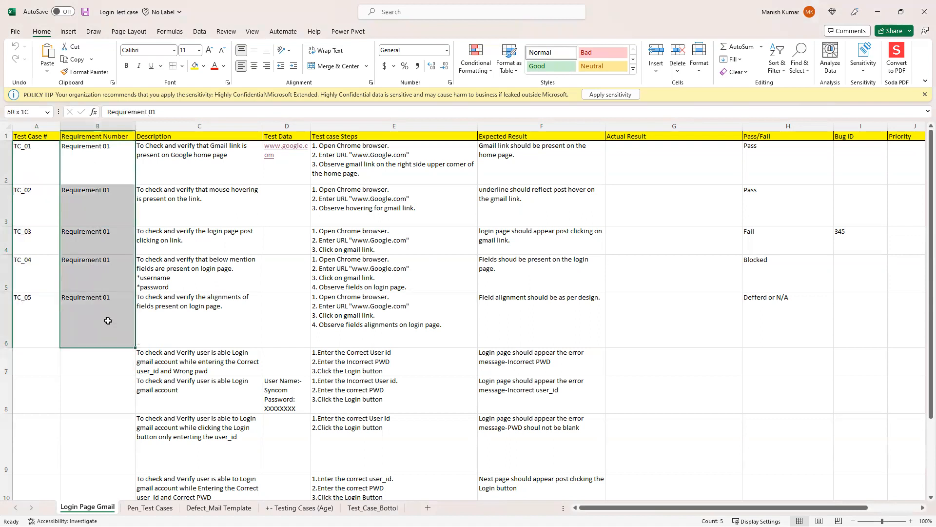
double_click(108, 320)
click(142, 192)
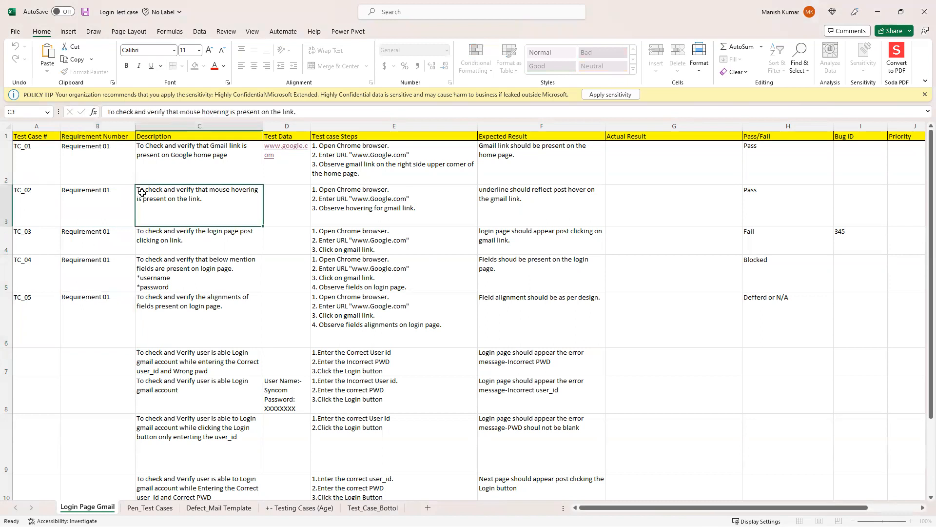
drag(100, 167, 110, 322)
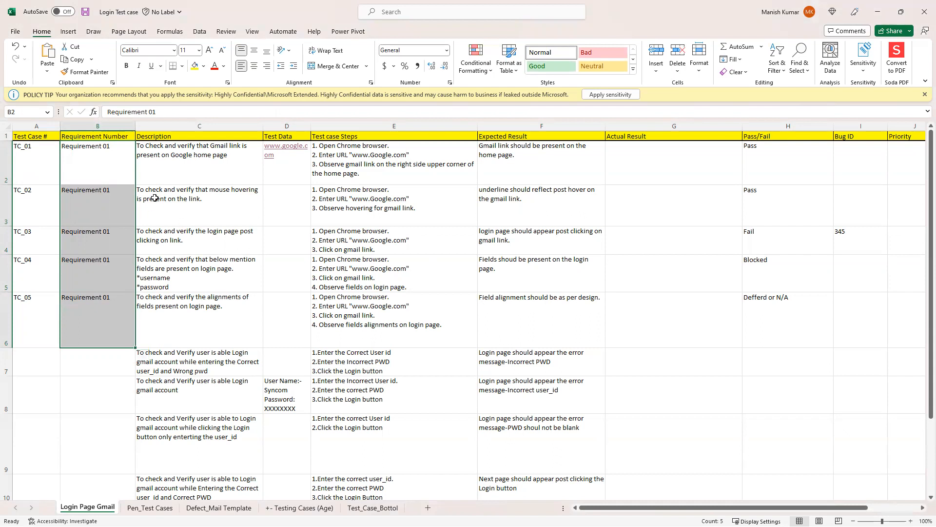
click(101, 153)
drag(201, 159, 190, 302)
drag(33, 173, 196, 318)
click(94, 177)
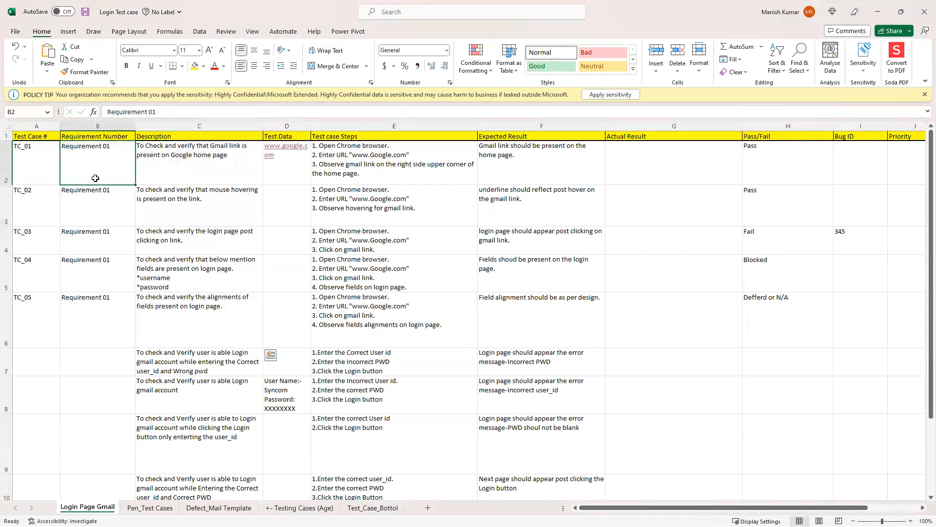
click(192, 173)
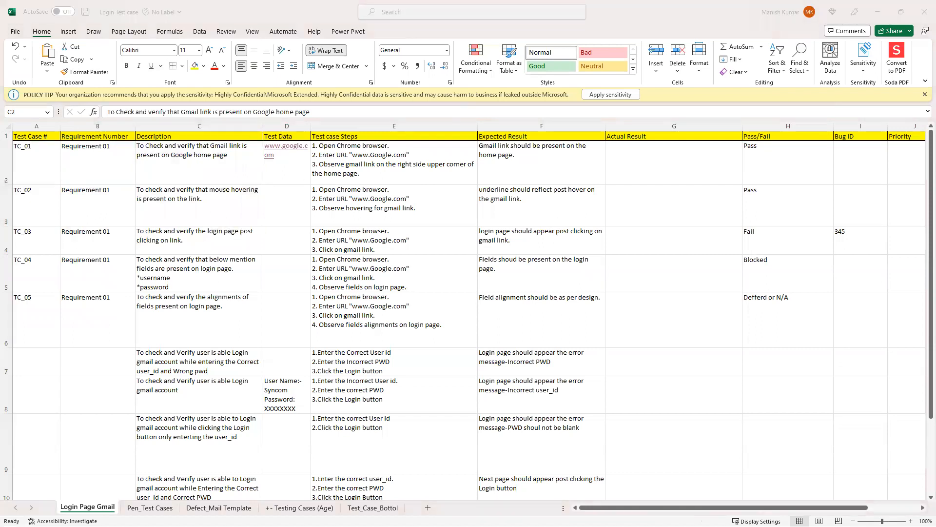
- Switch to the browser to view the Gmail link on the Google home page and return to the Excel workbook
key(alt+Tab)
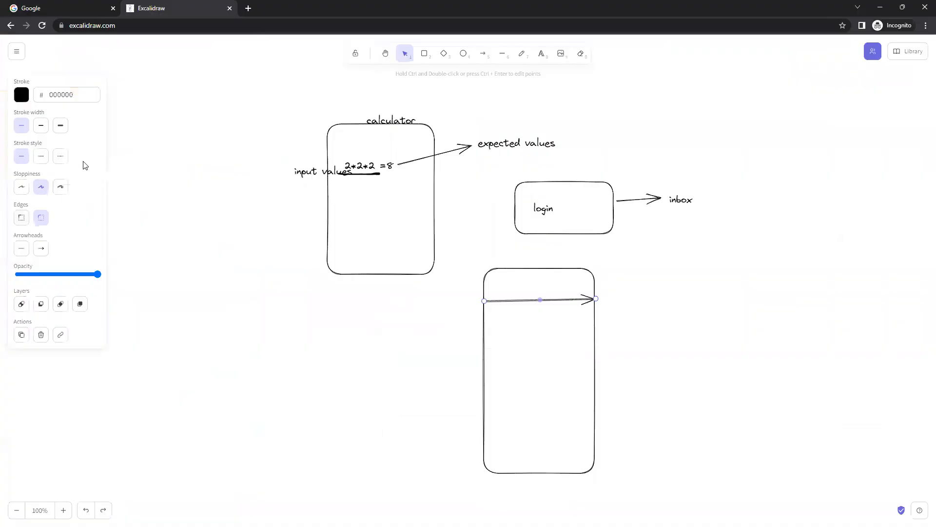
click(61, 6)
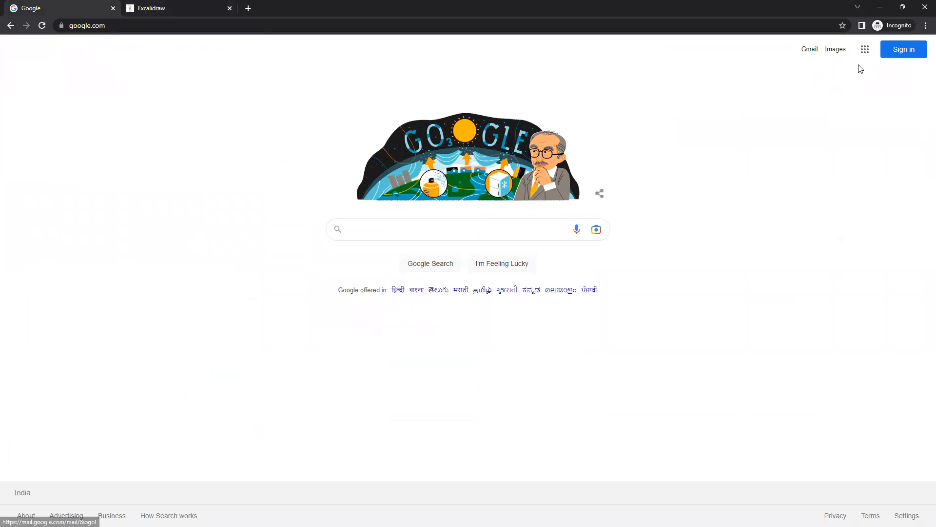
click(880, 7)
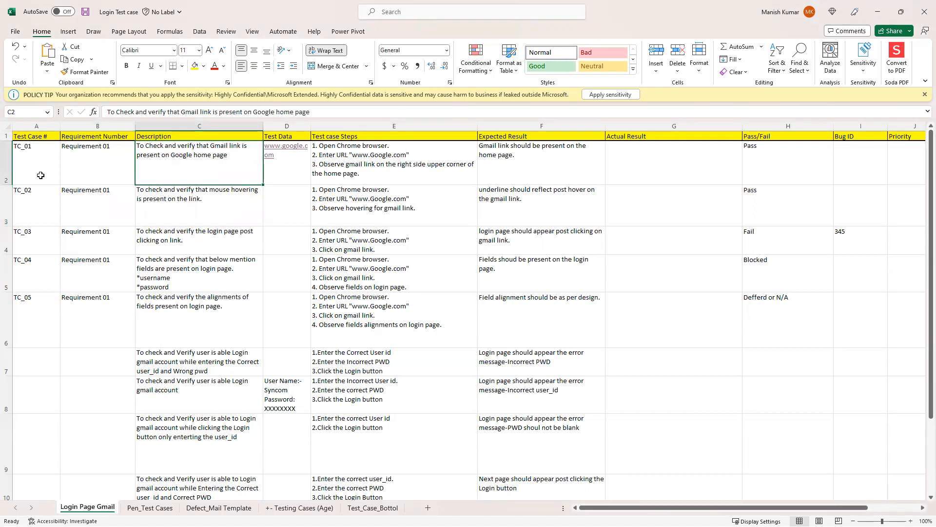
- Open the TC_01 description for editing and highlight its full text about the Gmail link on the Google home page
drag(205, 136, 212, 161)
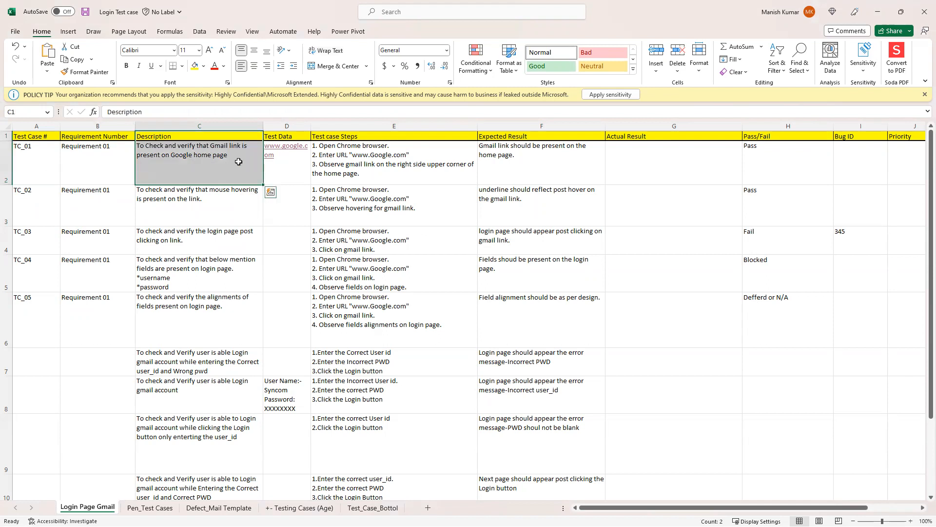
click(238, 161)
double_click(167, 148)
drag(141, 146, 250, 147)
mouse_move(143, 155)
mouse_down()
mouse_move(228, 156)
mouse_move(137, 146)
mouse_up()
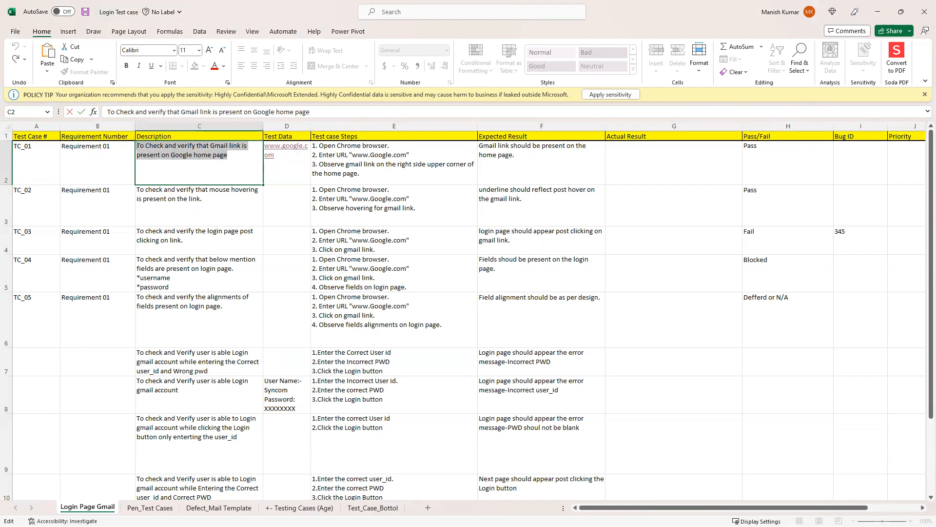
- Restore the browser and Excel windows to smaller sizes and arrange the Excel window at full height on the left half of the desktop
key(alt+Tab)
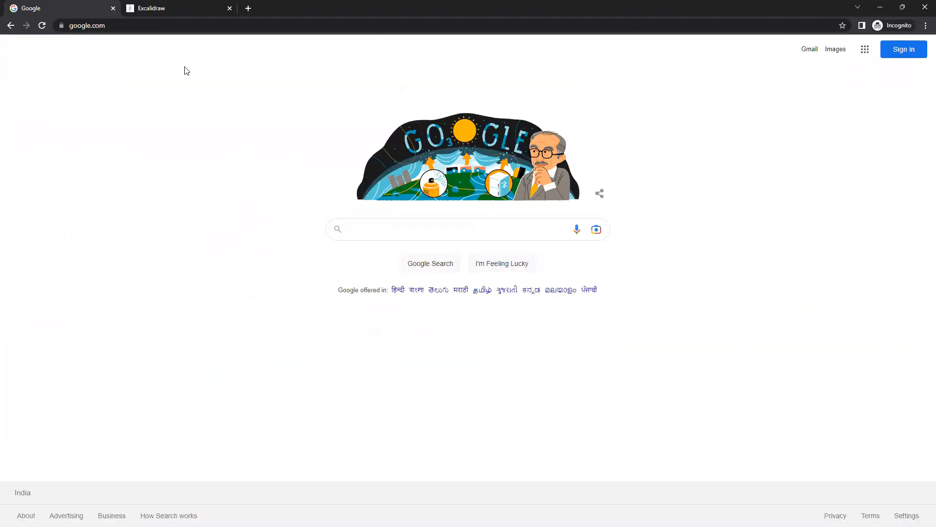
double_click(394, 11)
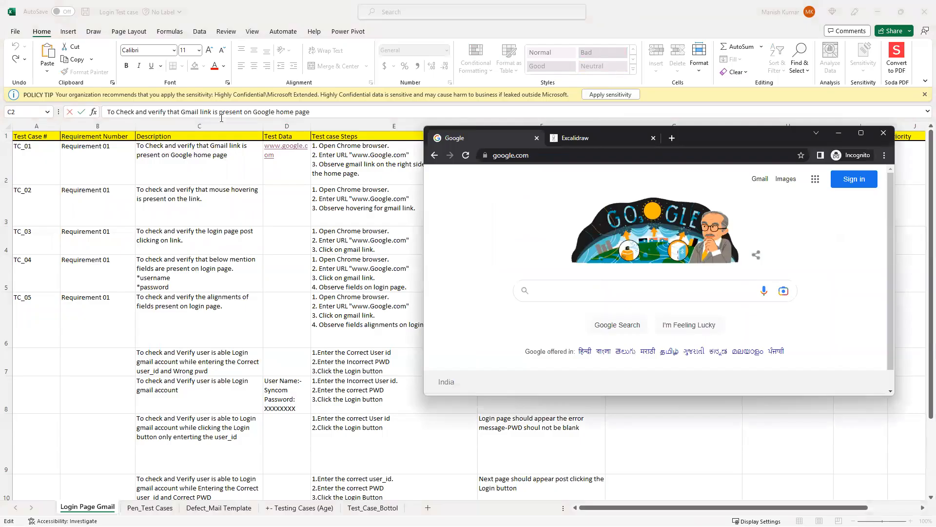
double_click(631, 11)
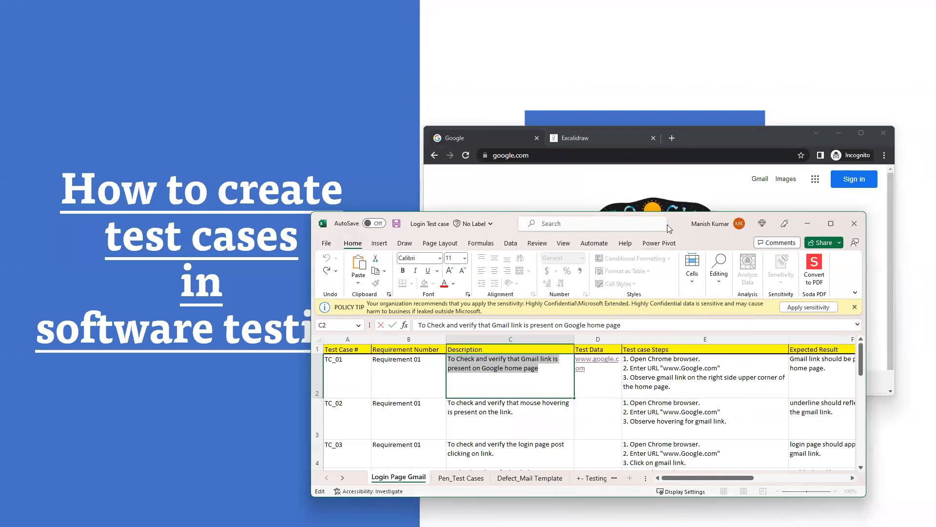
drag(667, 224, 355, 16)
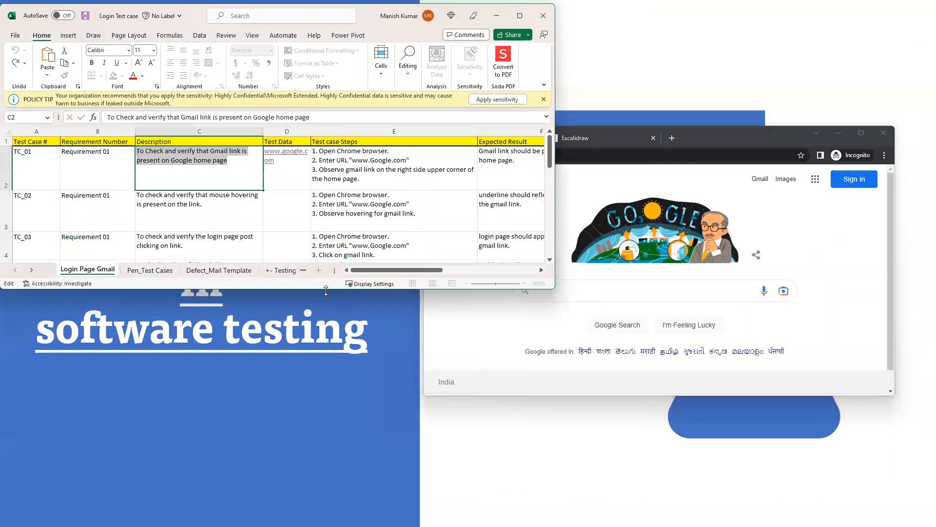
drag(326, 291, 325, 520)
- Place the browser window beside the Excel window, stretched to full height, showing the Google home page
click(723, 142)
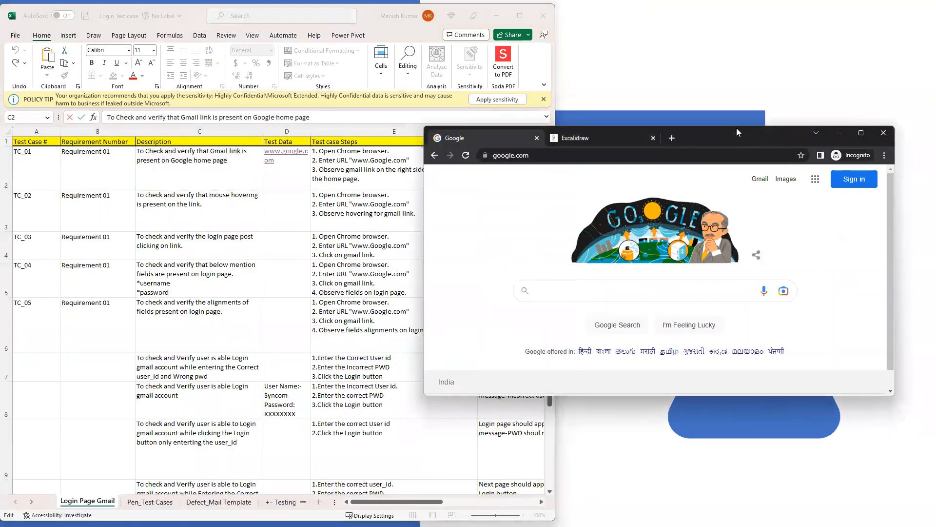
drag(736, 128, 803, 14)
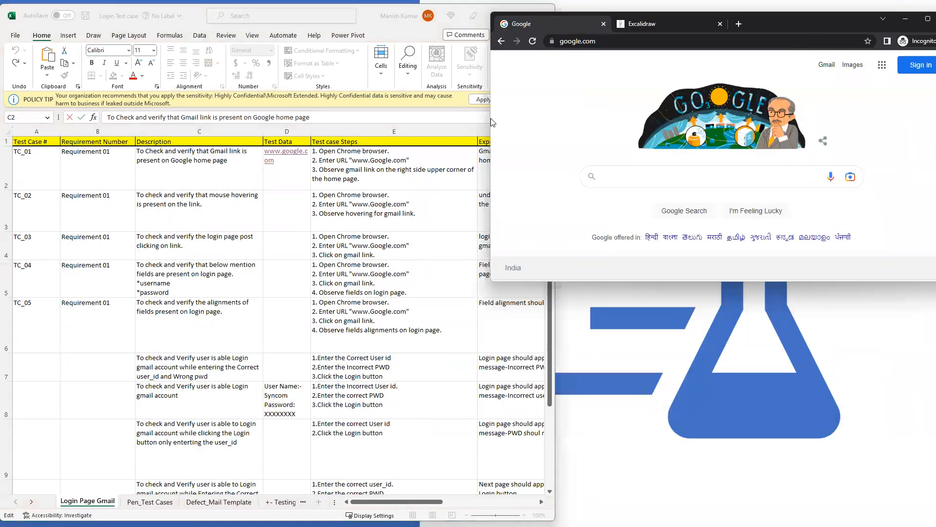
drag(492, 122, 601, 121)
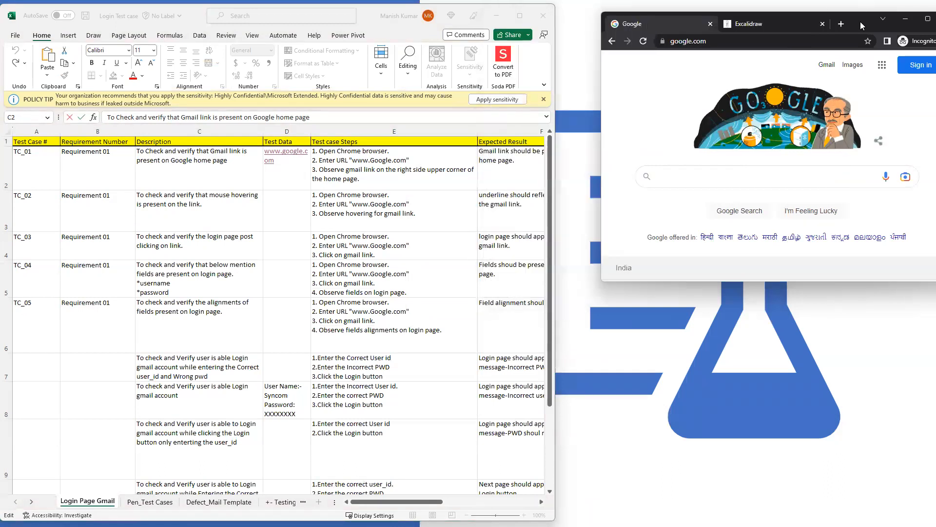
drag(860, 22, 814, 12)
click(766, 274)
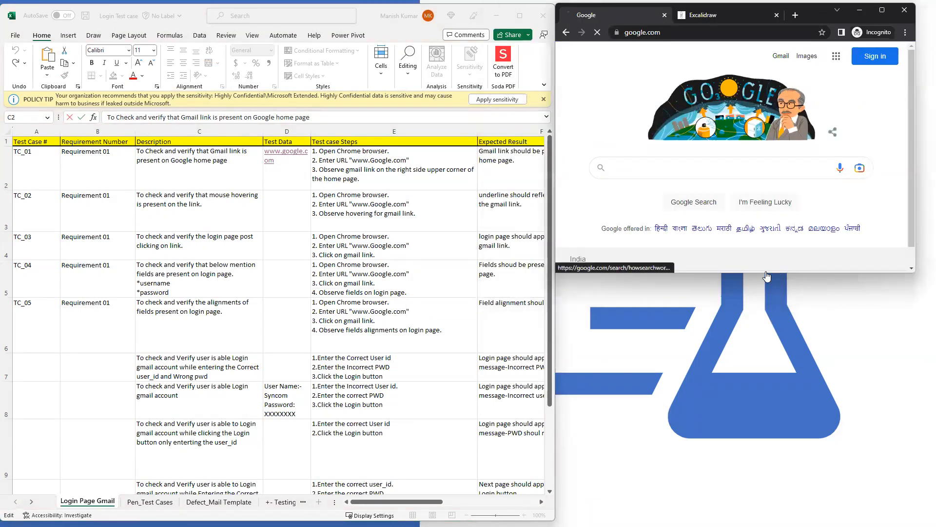
double_click(767, 273)
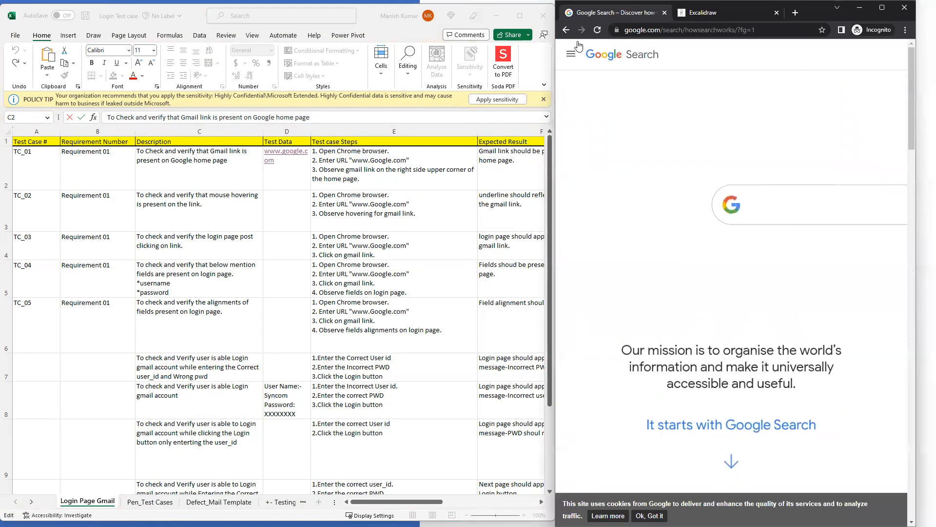
click(566, 29)
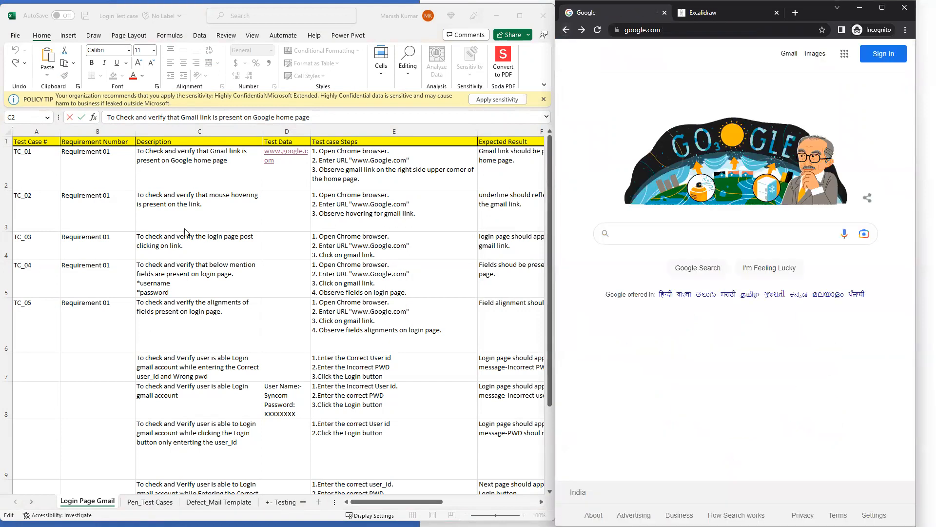
- Compare the TC_01 and TC_02 descriptions with the Gmail link on the Google home page and examine the Test Data column
click(164, 222)
click(209, 208)
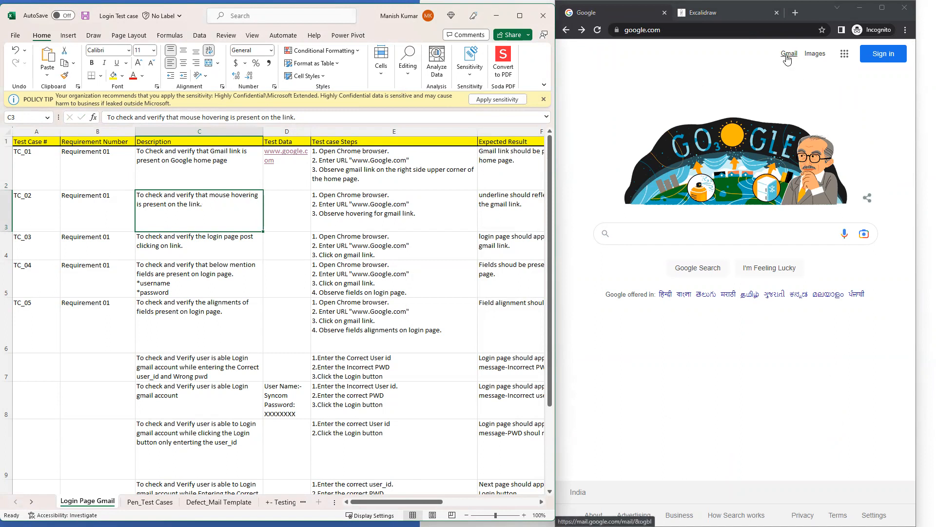
drag(189, 149, 185, 186)
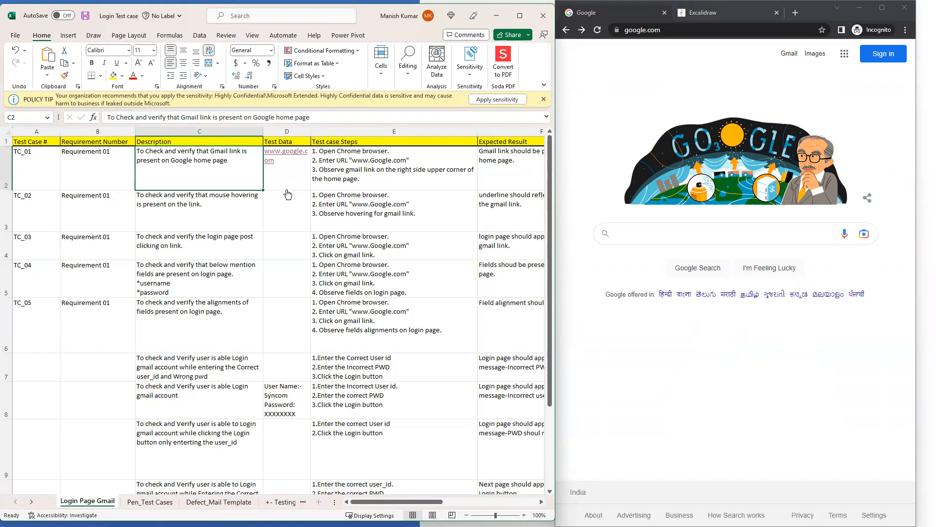
drag(287, 200, 300, 361)
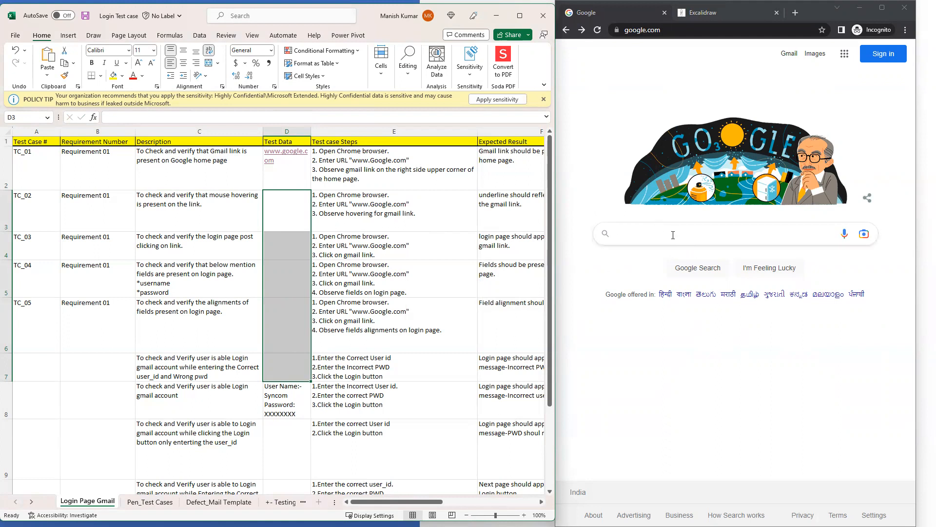
drag(296, 214, 300, 371)
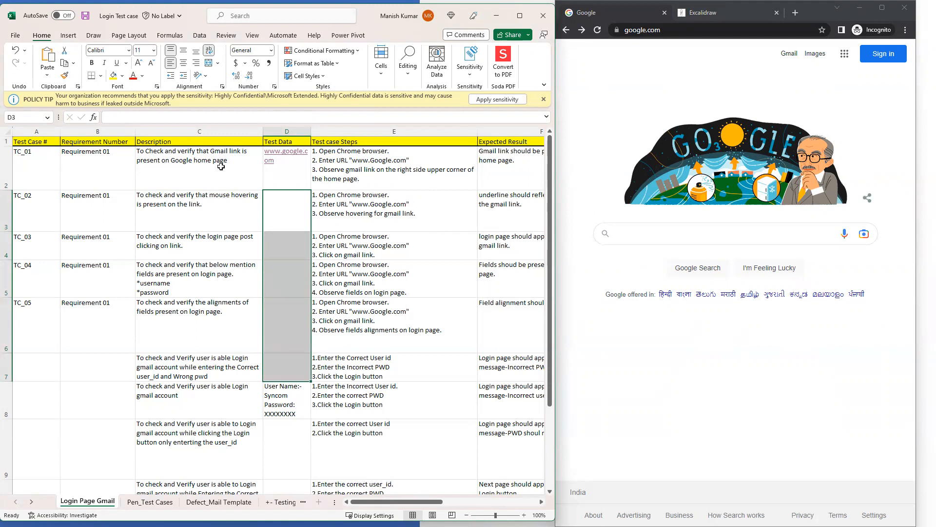
click(221, 166)
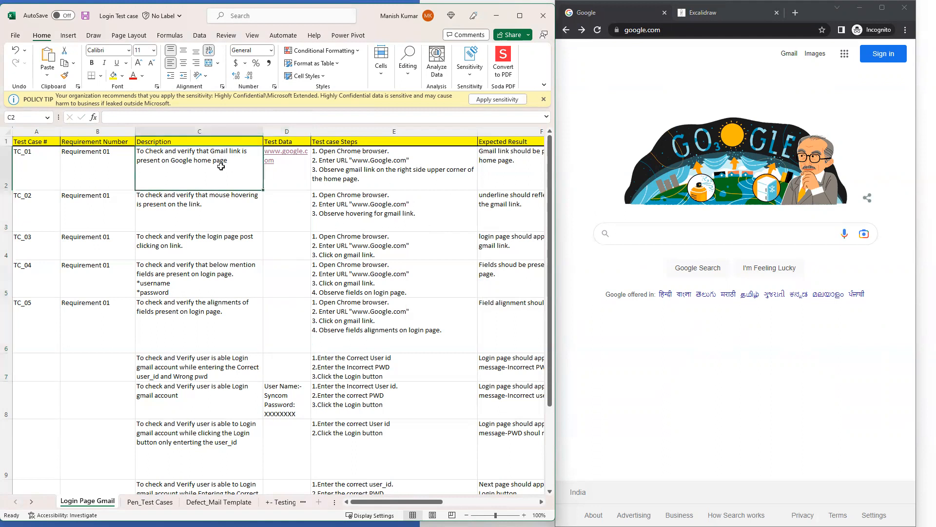
- Examine the Test case Steps column down the sheet, returning to the steps for TC_01
click(368, 169)
click(364, 142)
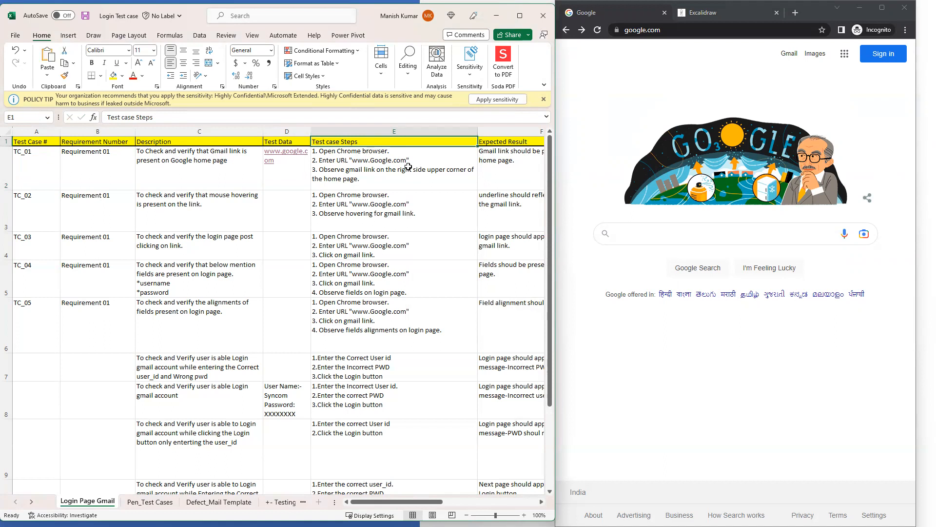
drag(385, 164, 402, 425)
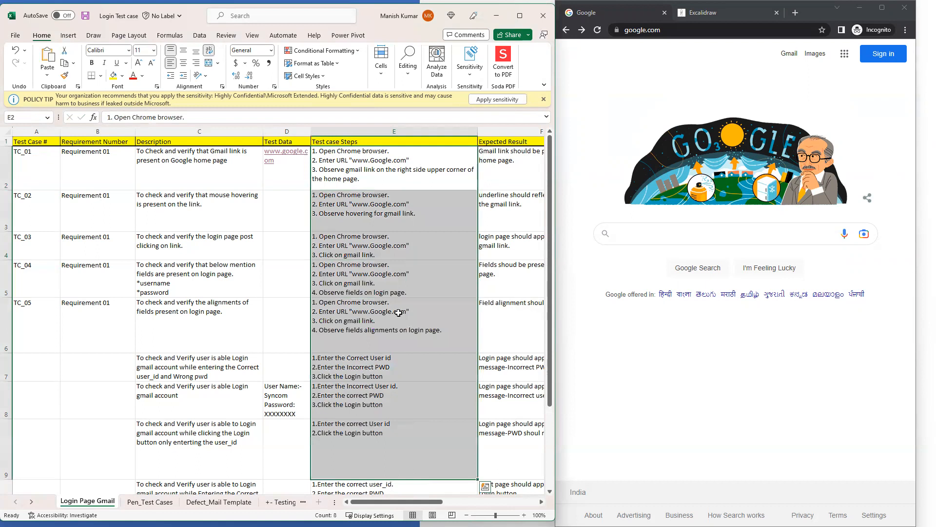
click(360, 177)
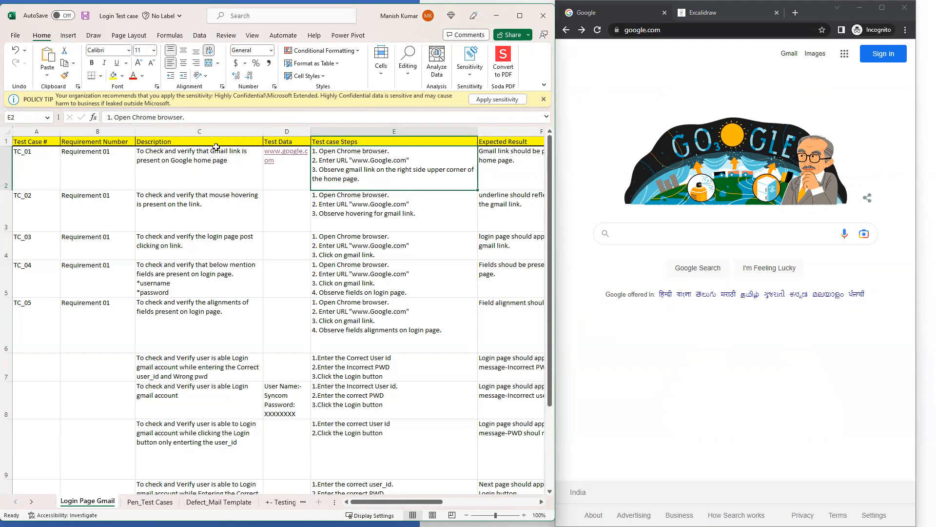
- Compare the Description, Test case Steps and Expected Result entries of TC_01 and TC_02
click(190, 141)
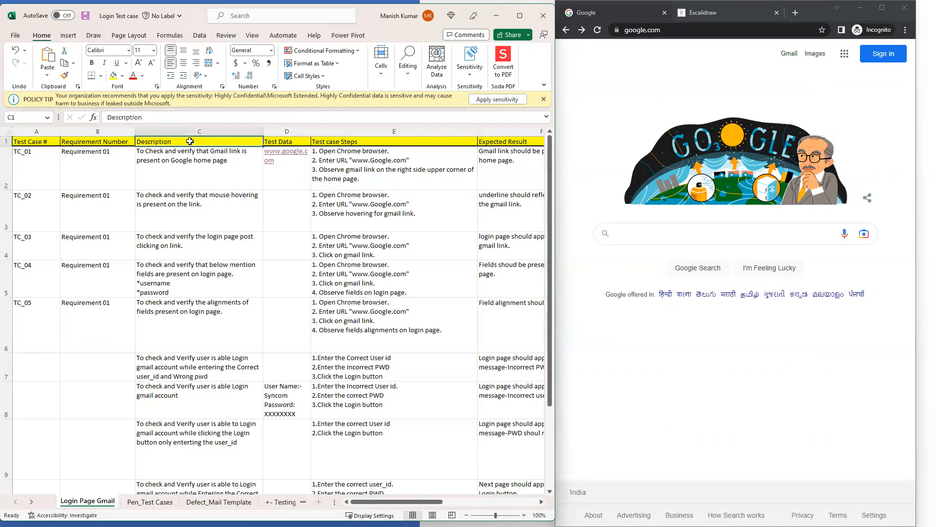
click(333, 142)
click(409, 170)
key(Right)
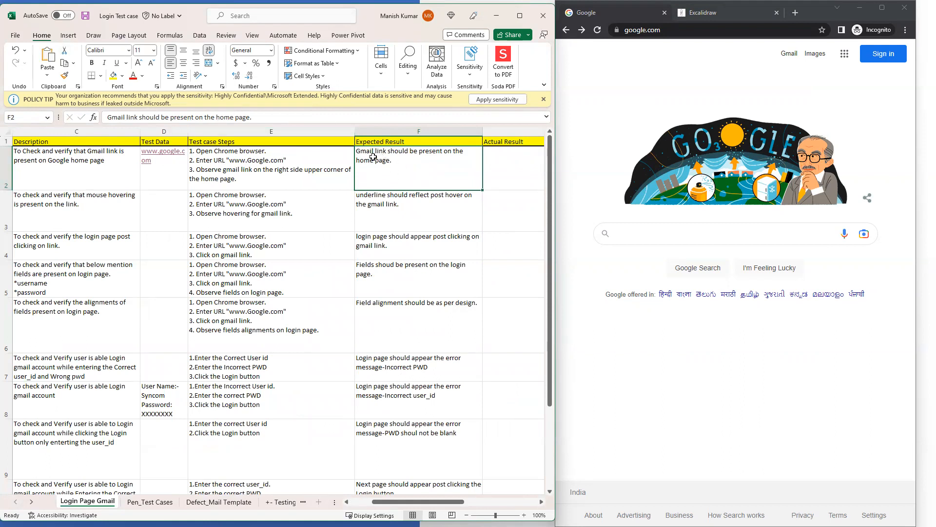
click(49, 217)
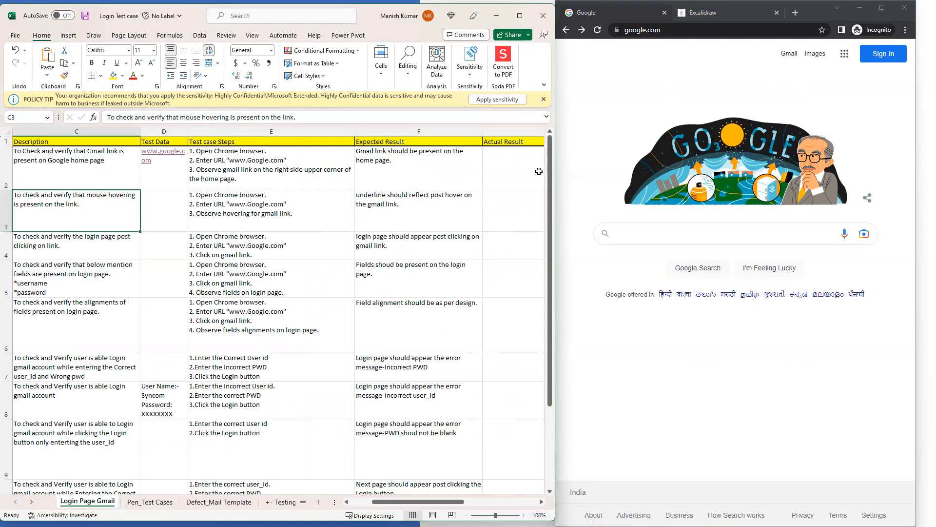
click(420, 202)
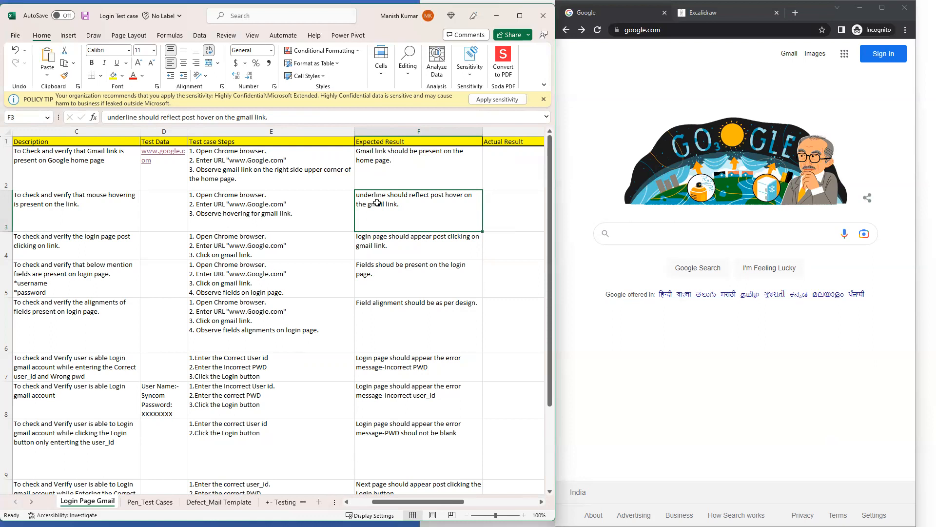
- Enter "it is working as expected" as the Actual Result of TC_02
key(Right)
key(Right)
click(351, 208)
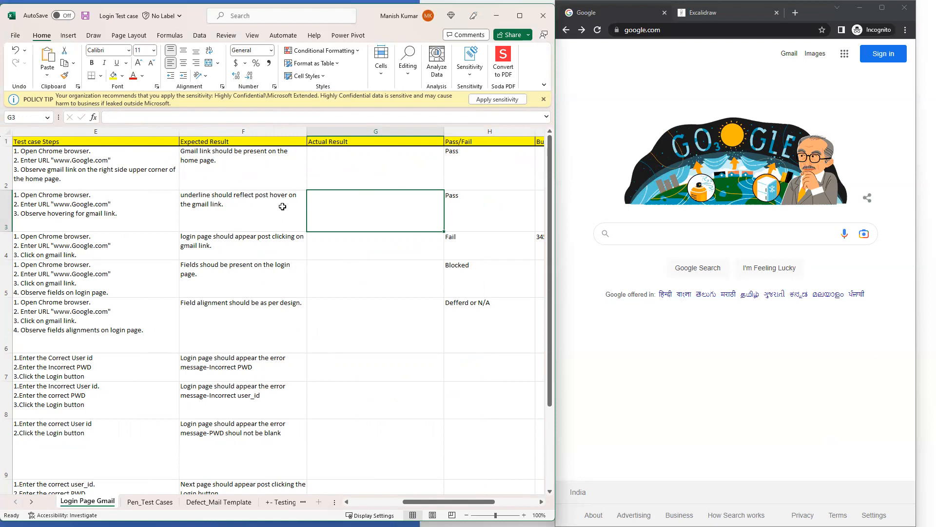
click(247, 206)
click(357, 208)
click(250, 210)
key(ctrl+c)
double_click(346, 211)
text(it is work)
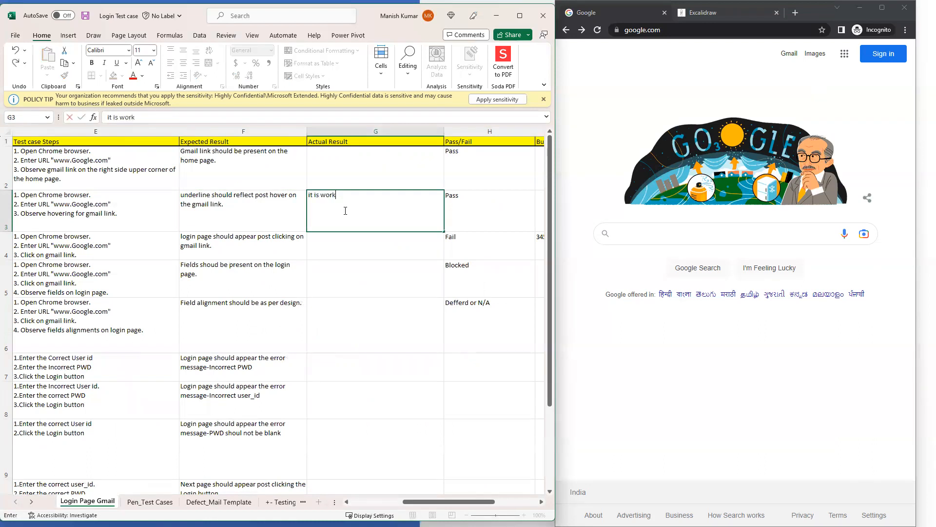
text(ing as expected)
key(Return)
- Examine the TC_02 row from Test case Steps through Pass/Fail, comparing its expected and actual results with the status
click(494, 208)
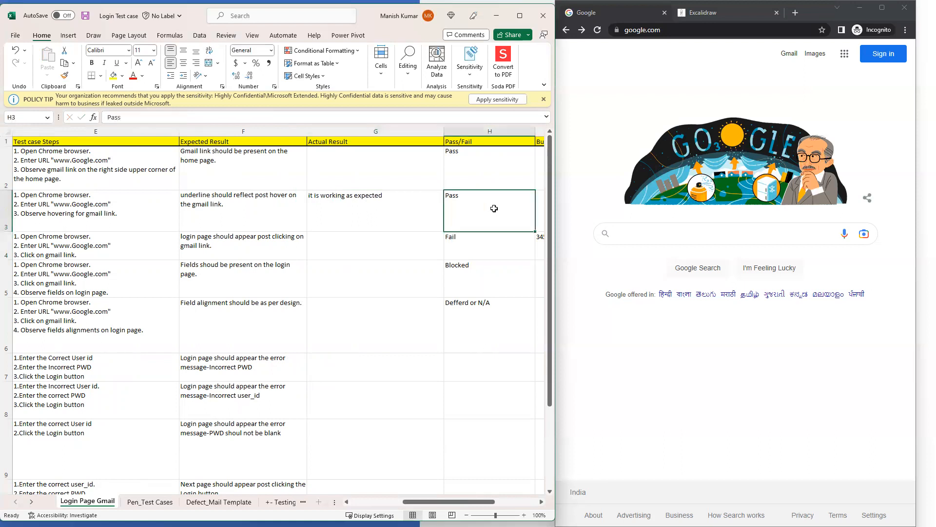
click(469, 143)
click(471, 201)
drag(74, 202, 471, 215)
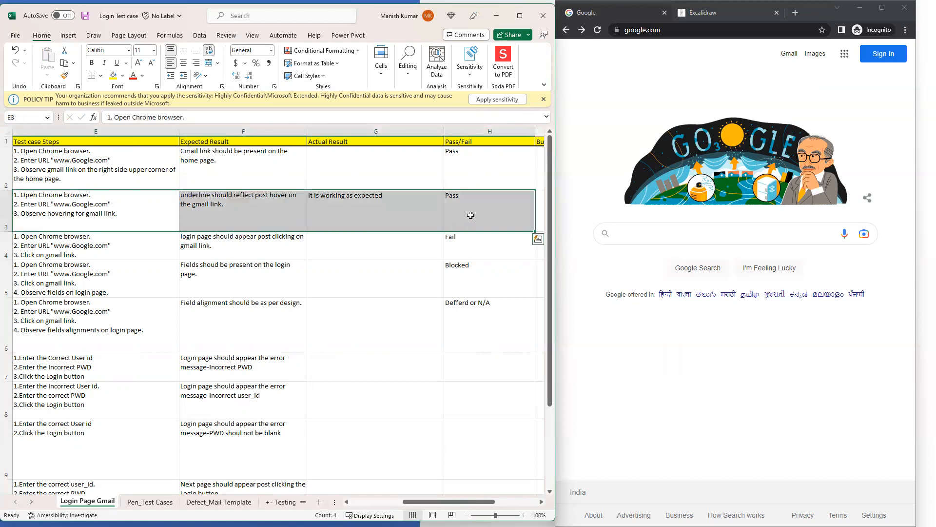
key(Right)
key(Right)
key(Right)
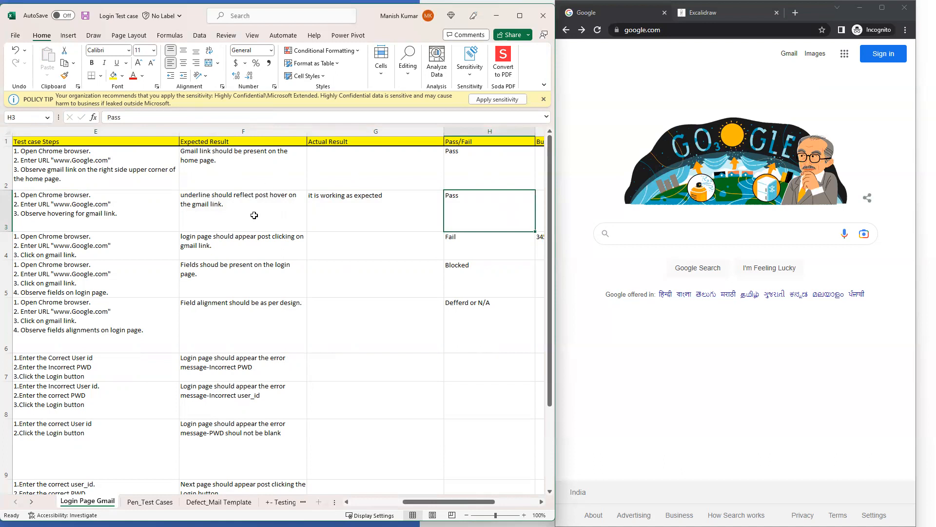
click(254, 215)
- Review the column headings from Test case Steps to Pass/Fail in the header row
drag(29, 143, 477, 140)
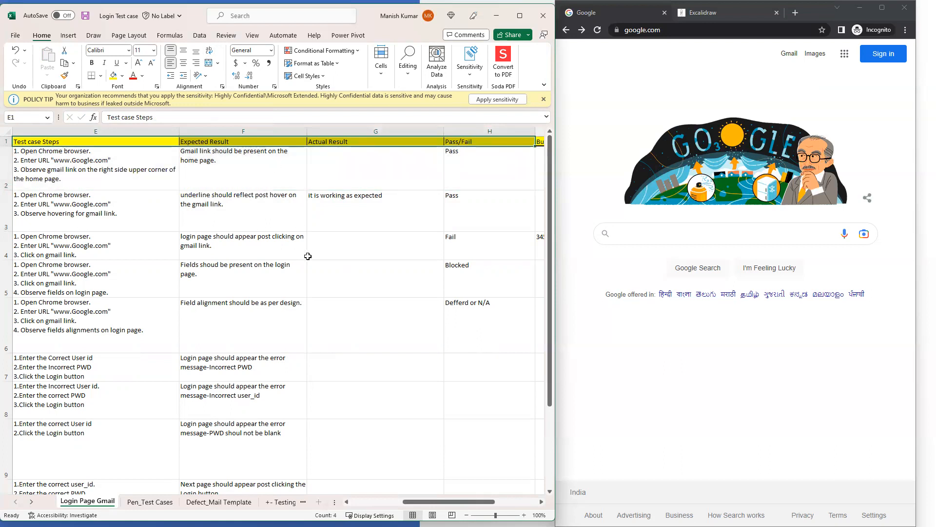
click(178, 142)
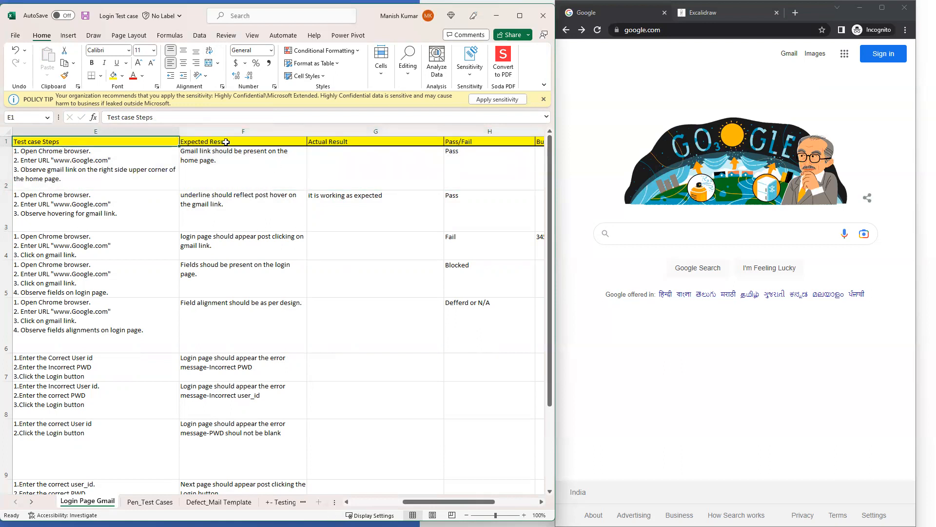
click(226, 142)
click(337, 142)
- Examine the Actual Result, Pass/Fail and Bug ID cells of TC_03, plus the Priority and Date columns
click(318, 246)
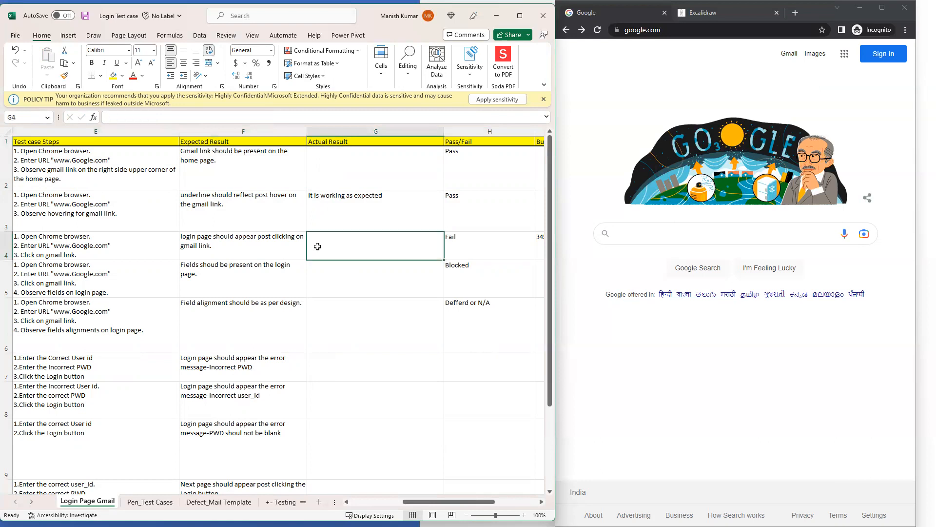
key(Right)
key(Right)
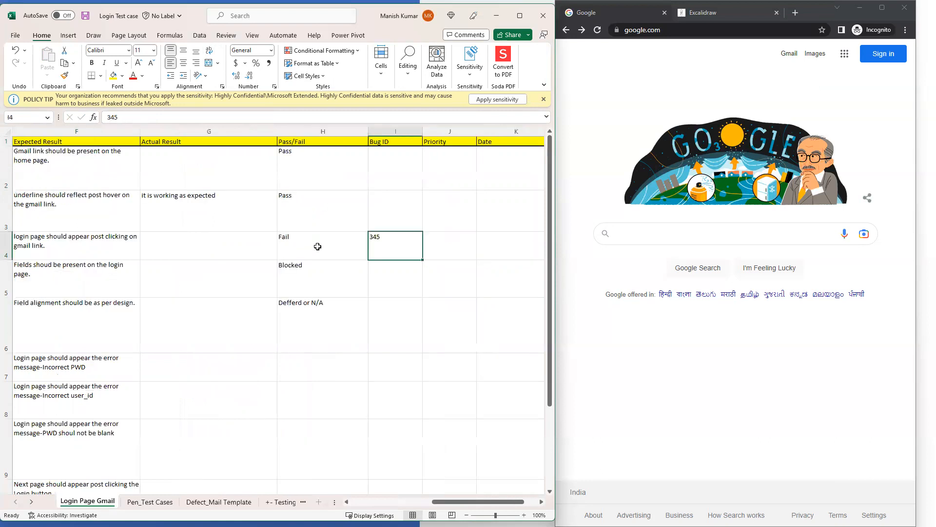
click(304, 242)
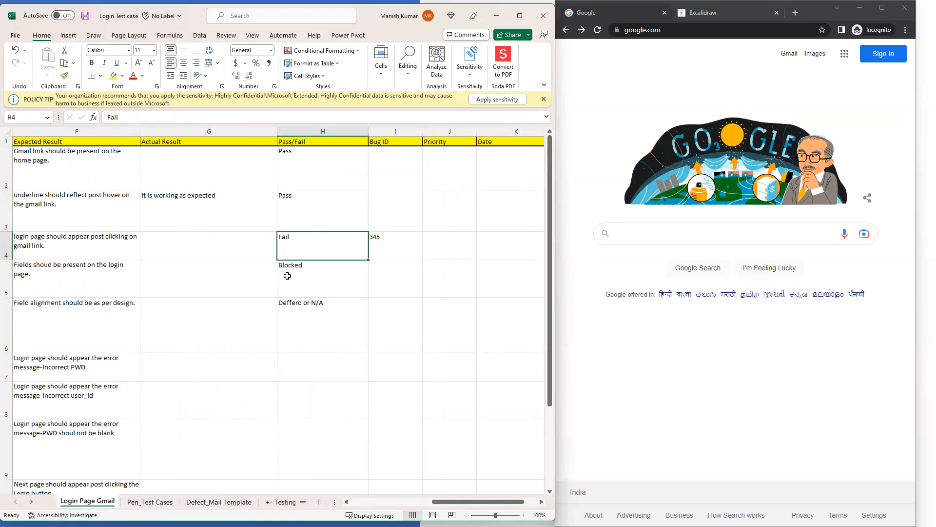
click(387, 240)
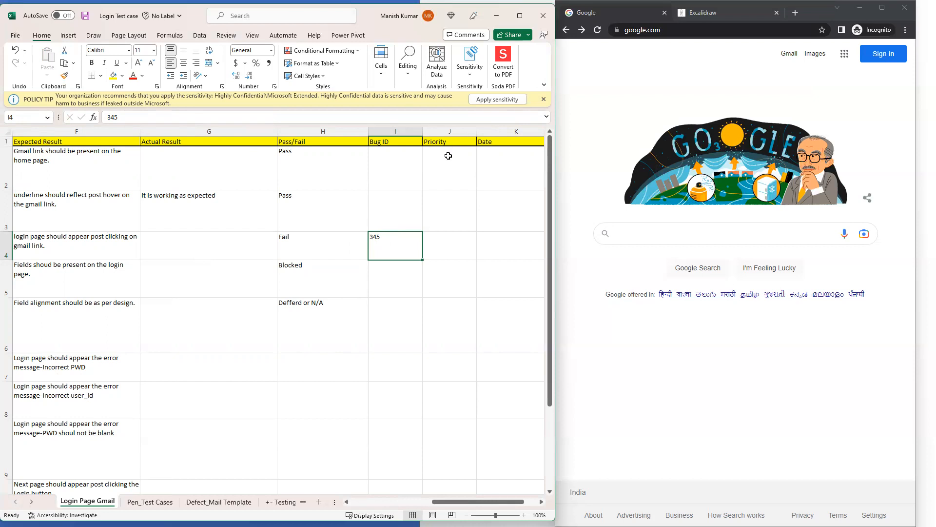
click(448, 156)
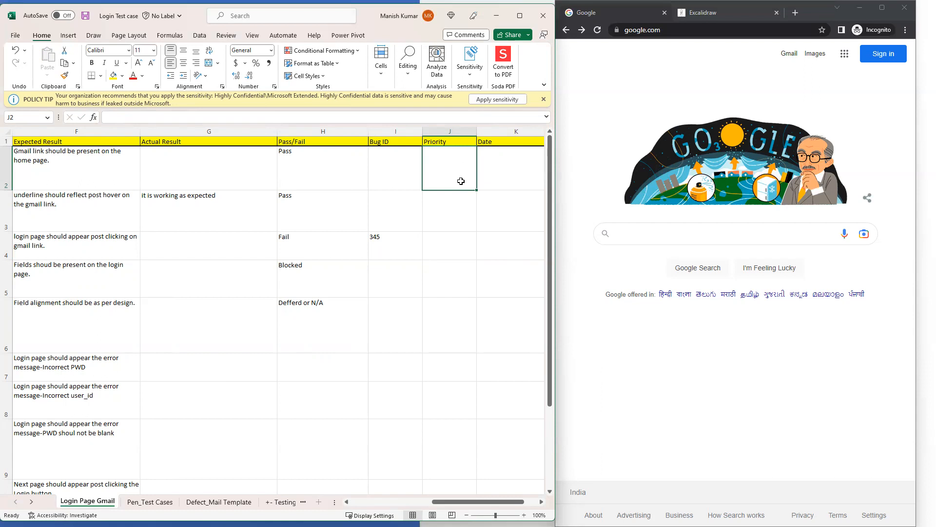
click(513, 181)
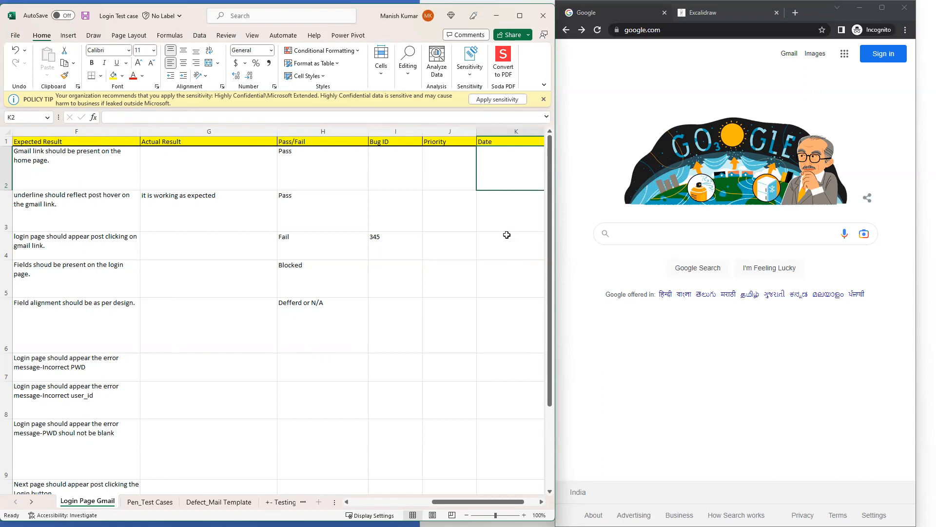
- Widen the Tester Name column so that its full heading fits
shift+click(498, 338)
key(Right)
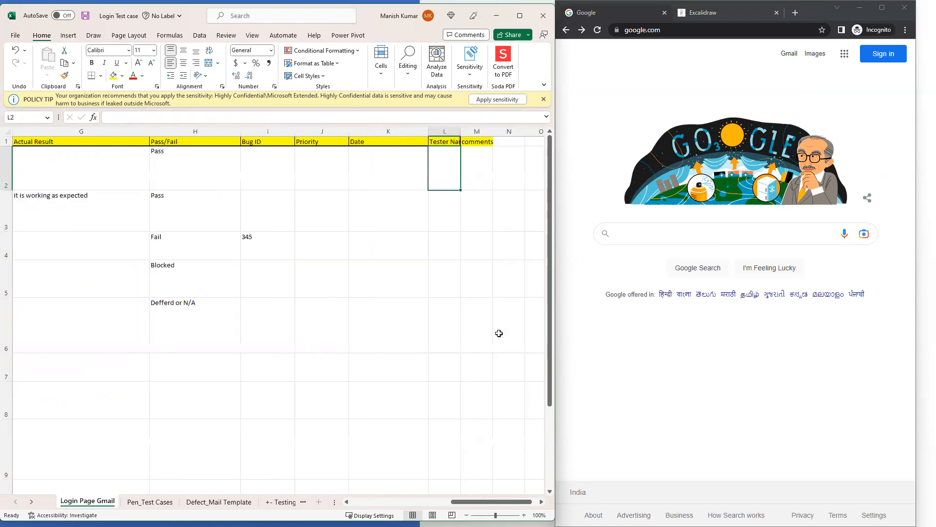
drag(461, 131, 483, 134)
- Examine the cells under the Tester Name and comments headings from the first test case row down to row 7
drag(463, 166, 480, 379)
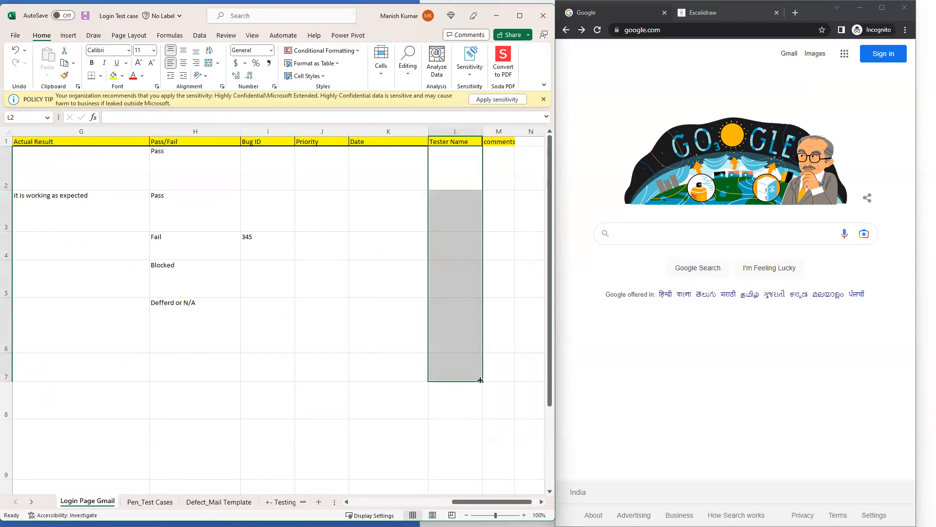
drag(499, 183, 519, 404)
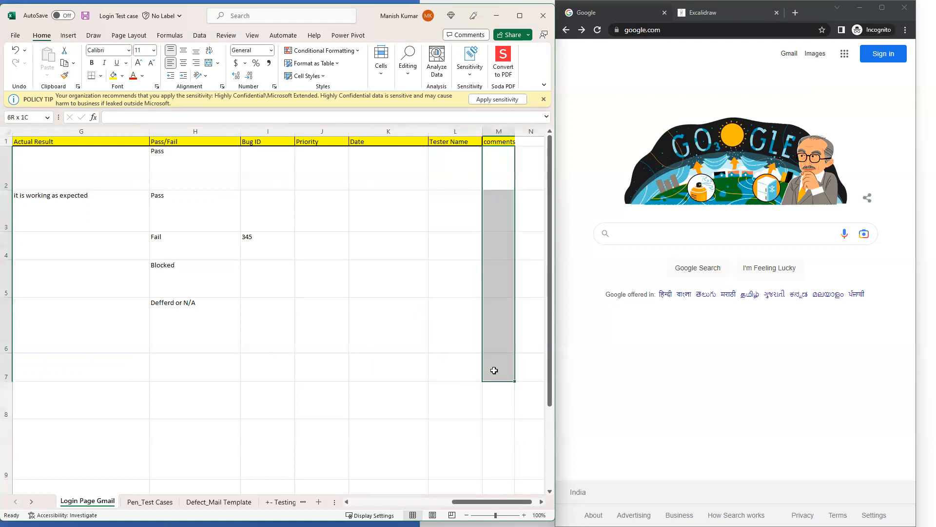
drag(494, 370, 514, 168)
click(513, 166)
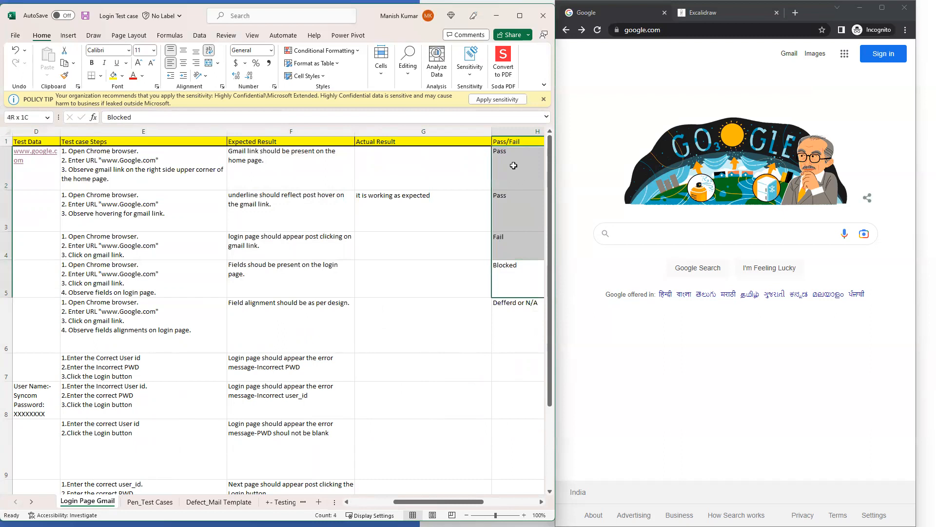
- Examine the Pass/Fail status of each test case from row 2 to row 6
click(514, 202)
click(516, 262)
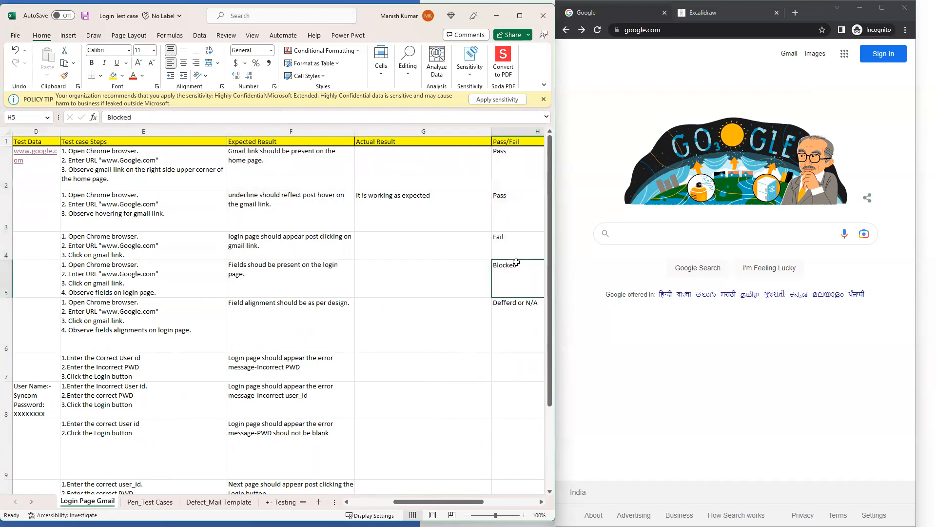
click(520, 176)
click(513, 216)
click(512, 263)
click(513, 307)
drag(514, 161, 518, 344)
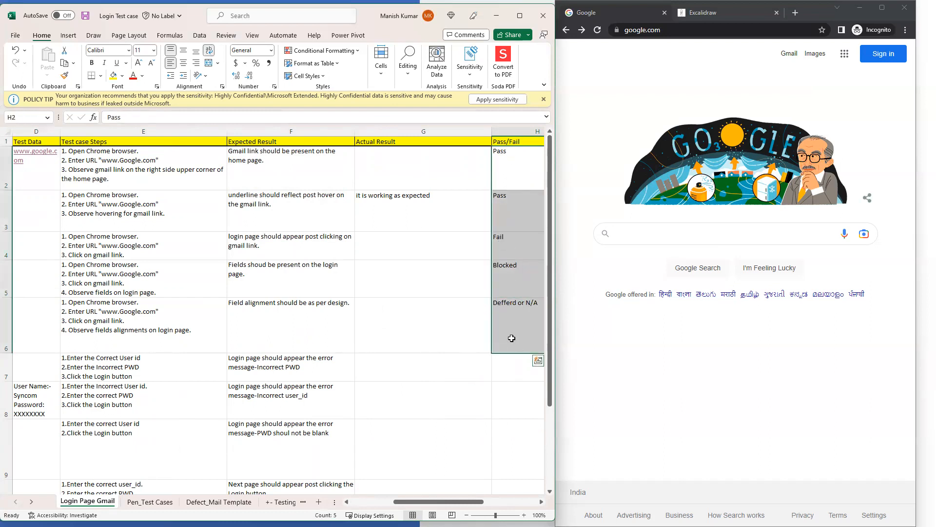
- Review the descriptions, steps and expected results of the first test cases on the Pen_Test_Cases sheet
click(149, 503)
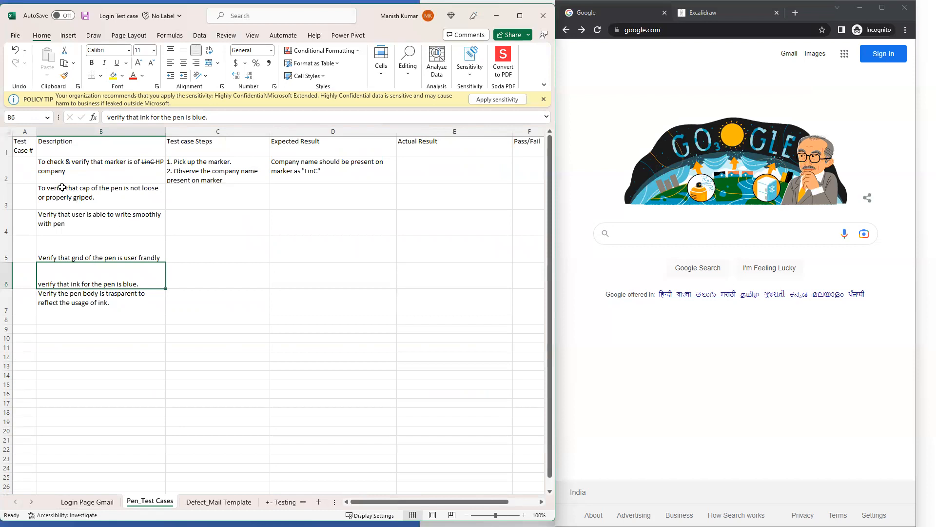
drag(72, 168, 344, 195)
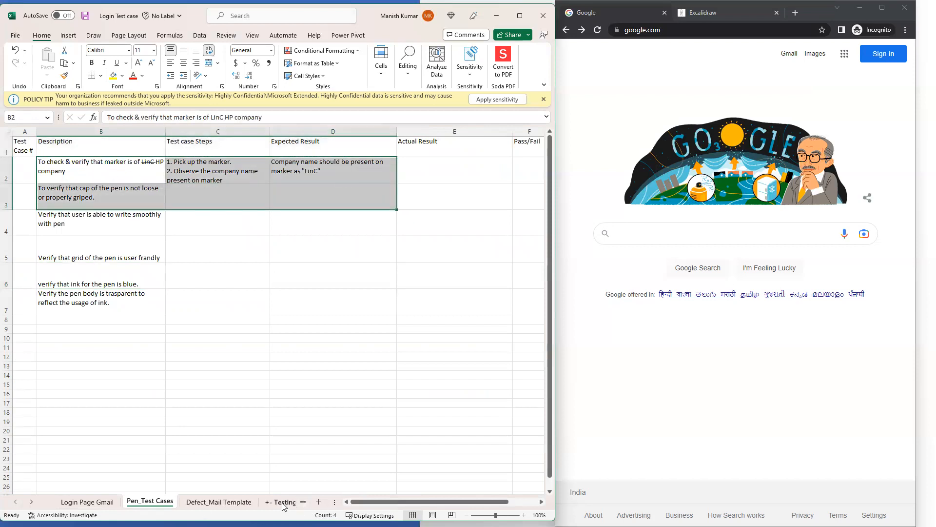
- Review the bottle test cases on the Test_Case_Bottol sheet, from Description to Expected Result, and its header row from Test Case # to Tester Name
drag(334, 503, 443, 504)
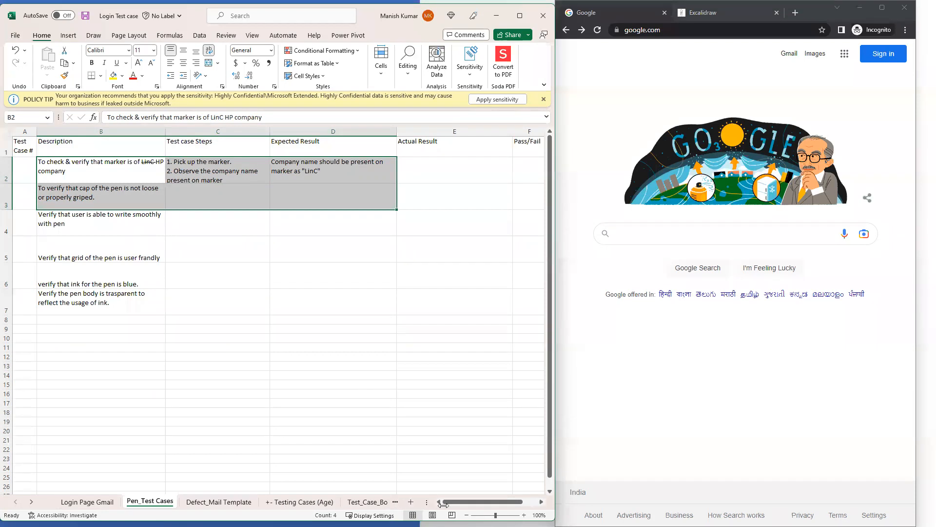
click(366, 508)
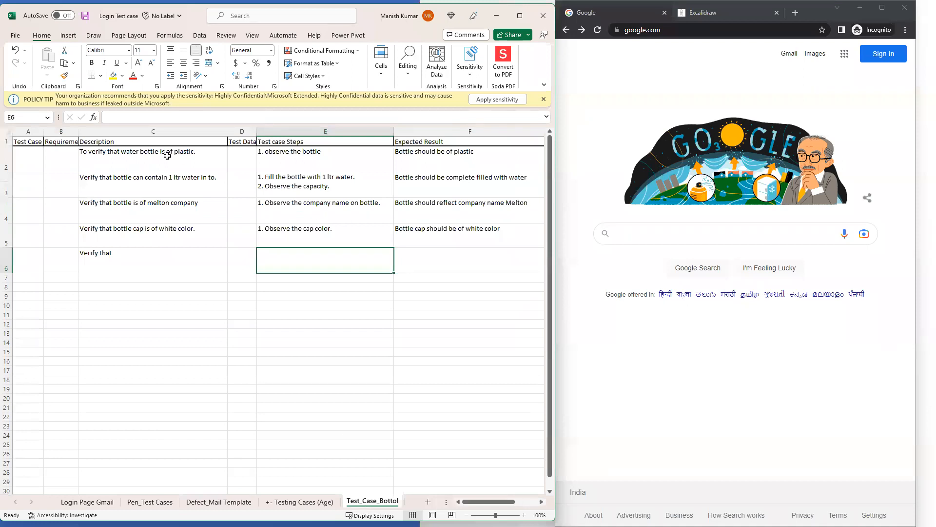
drag(151, 163, 477, 235)
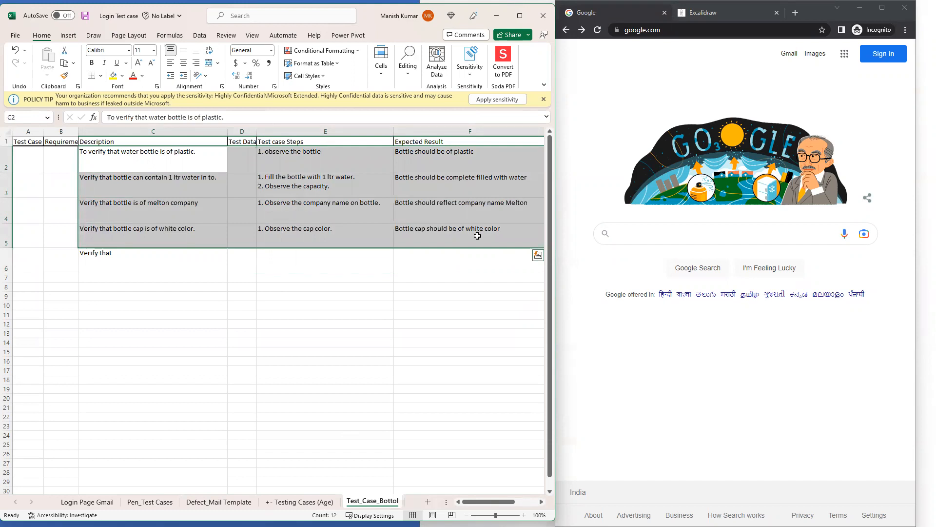
click(171, 157)
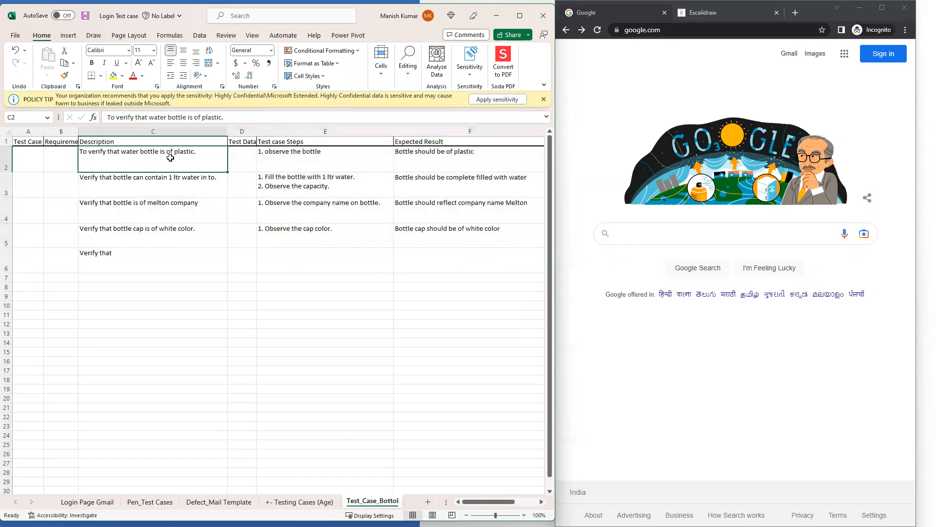
drag(170, 158, 431, 226)
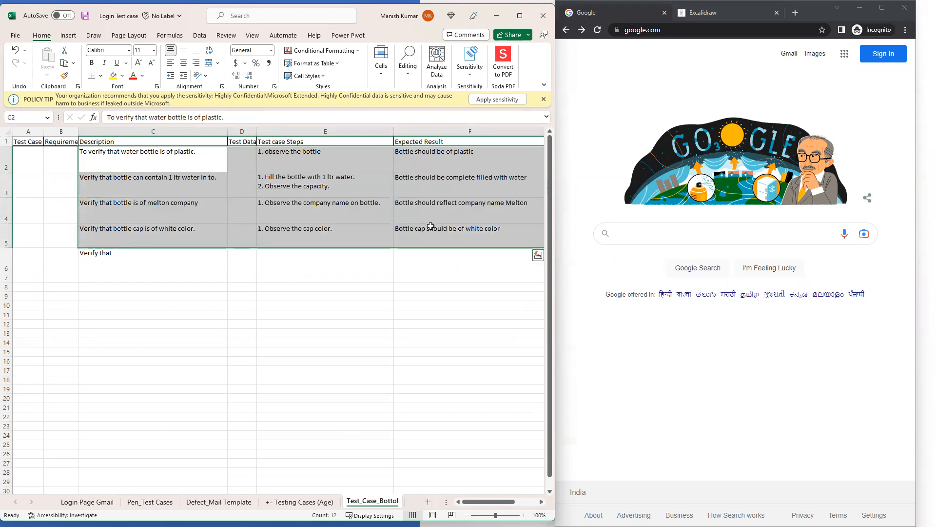
drag(31, 142, 519, 140)
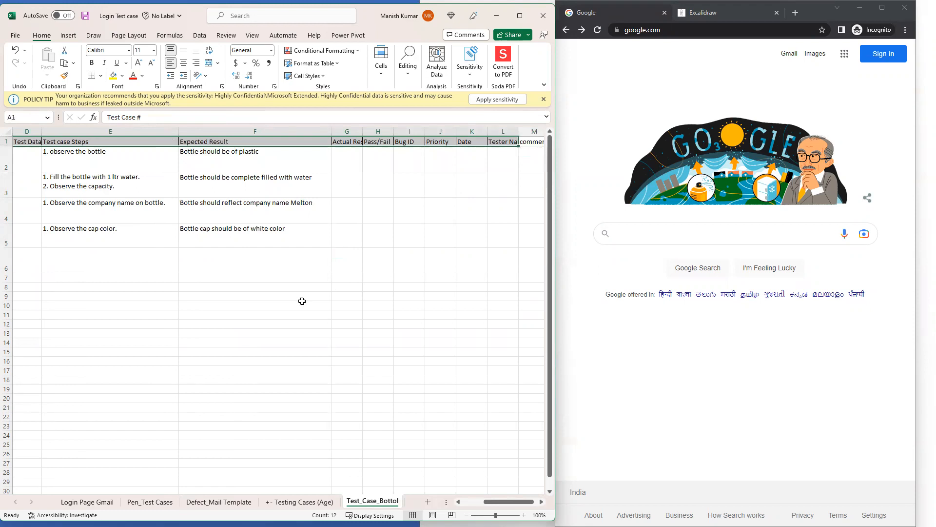